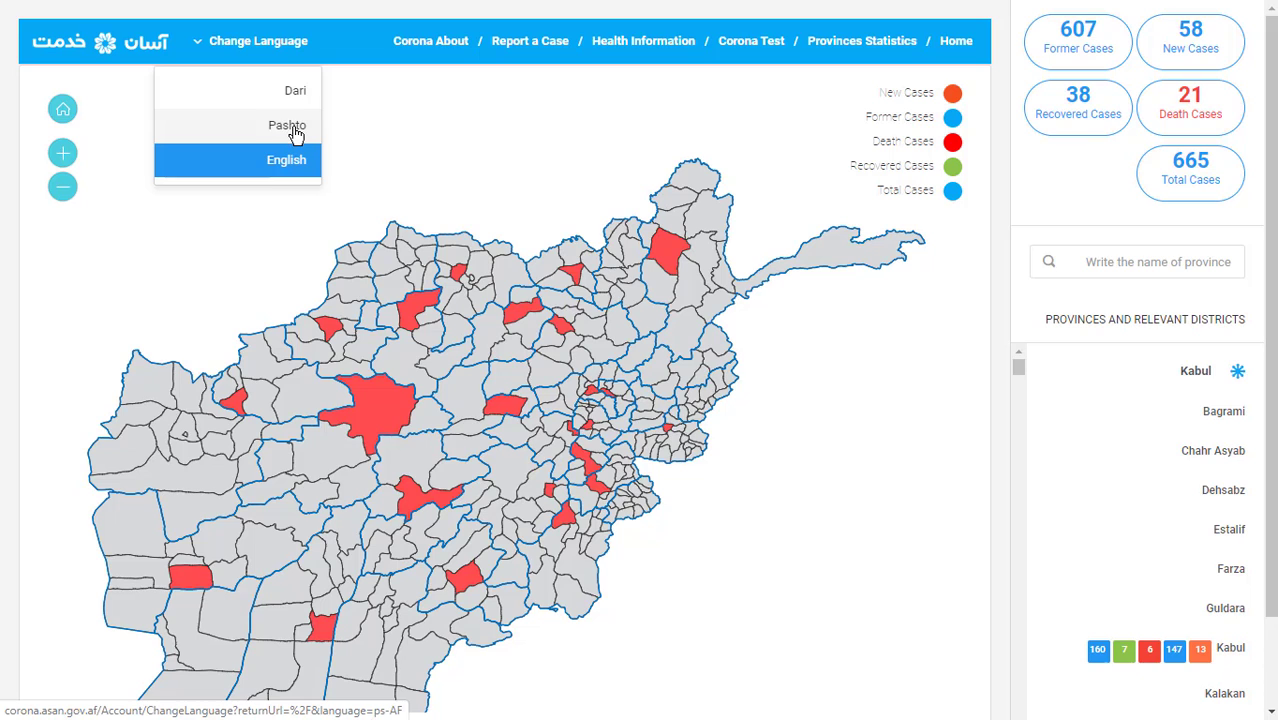
Switch the portal to Pashto and zoom the map out to show every province's red case areas
left_click(290, 128)
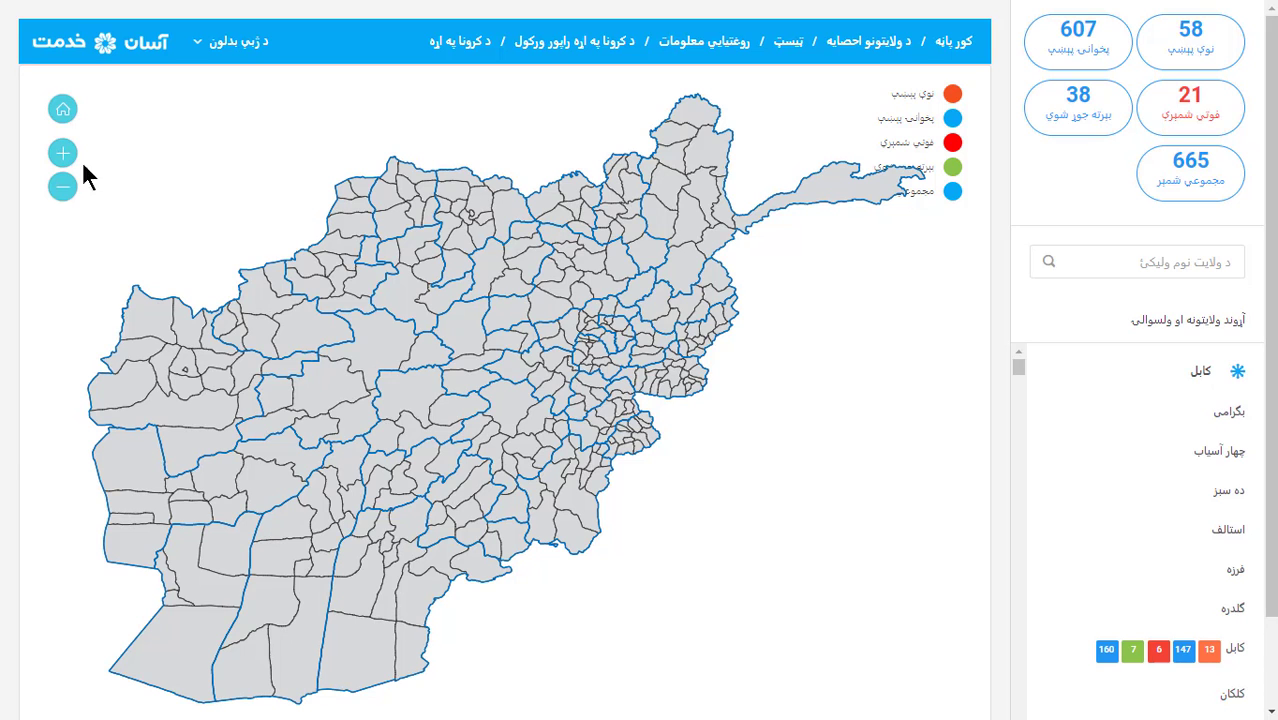
left_click(62, 186)
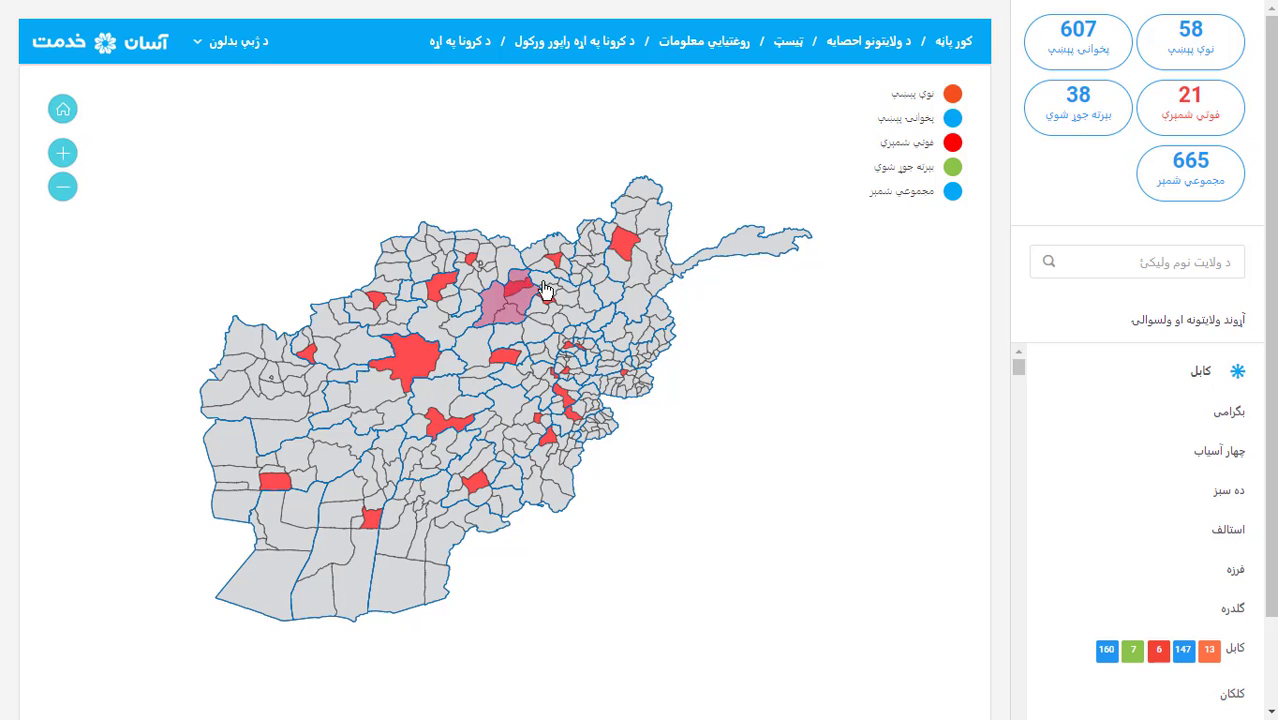
mouse_move(627, 248)
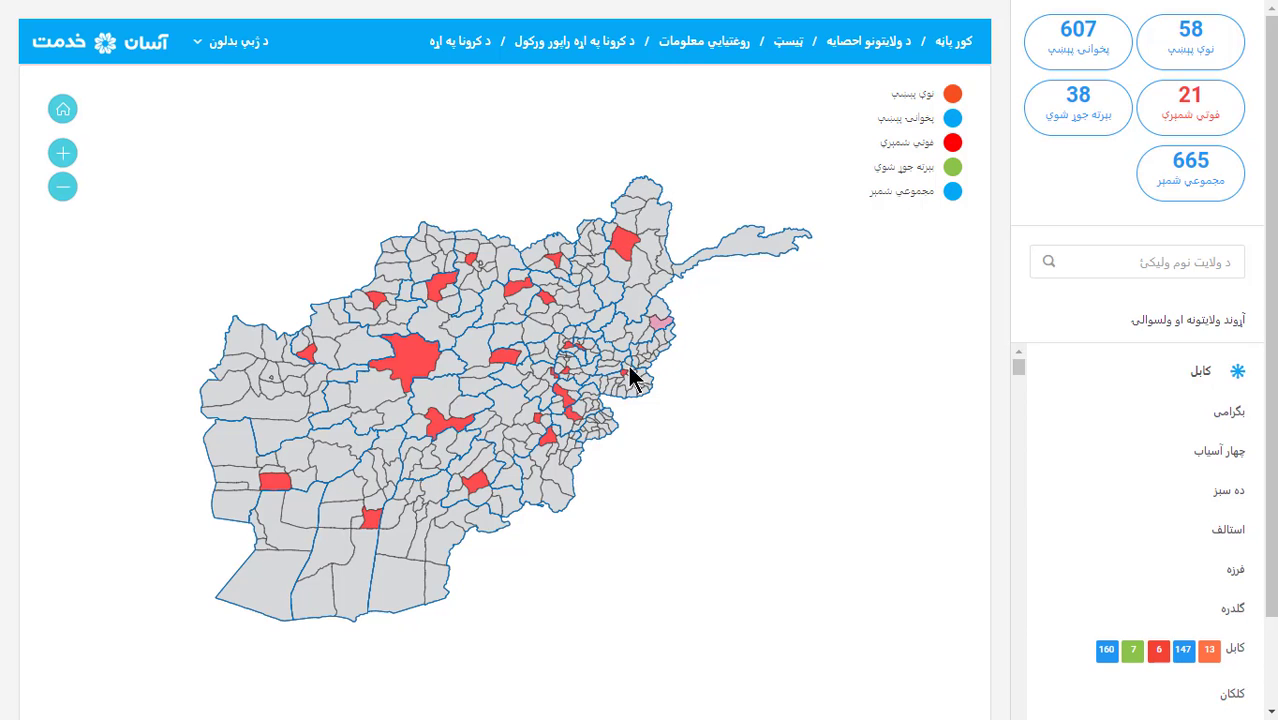
mouse_move(401, 383)
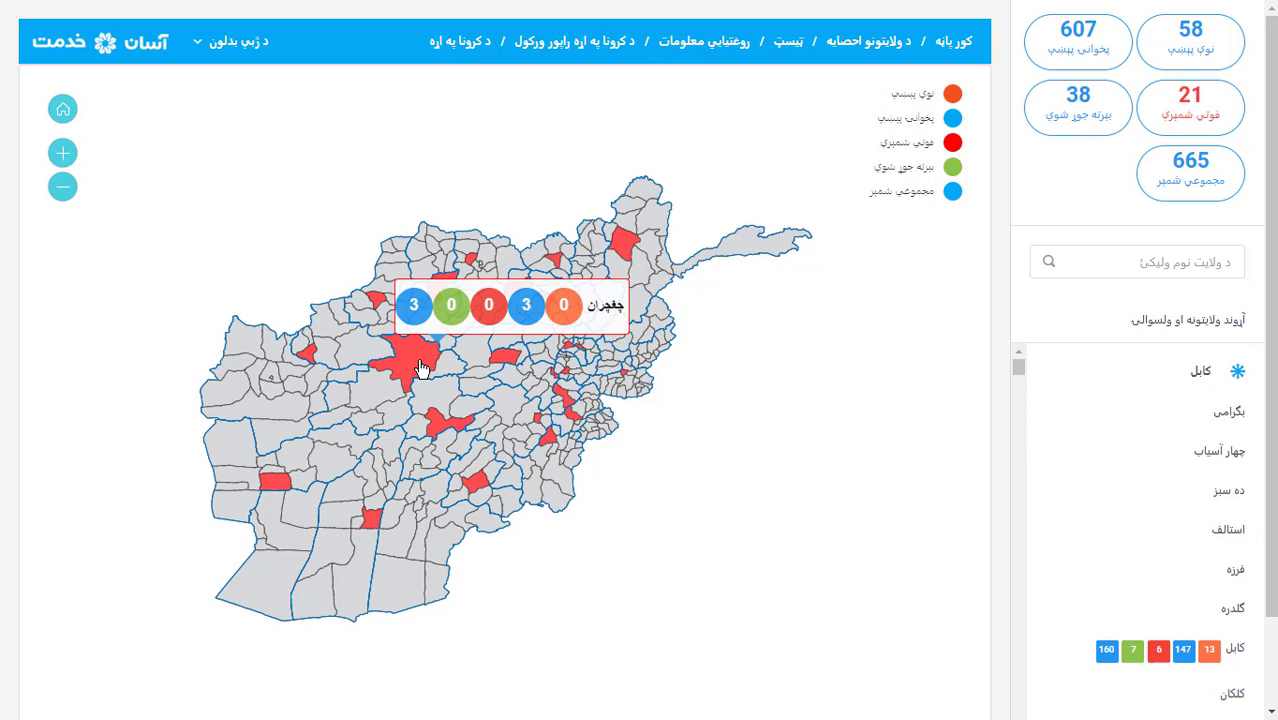
Open the general coronavirus information article and highlight its opening sections
left_click(464, 55)
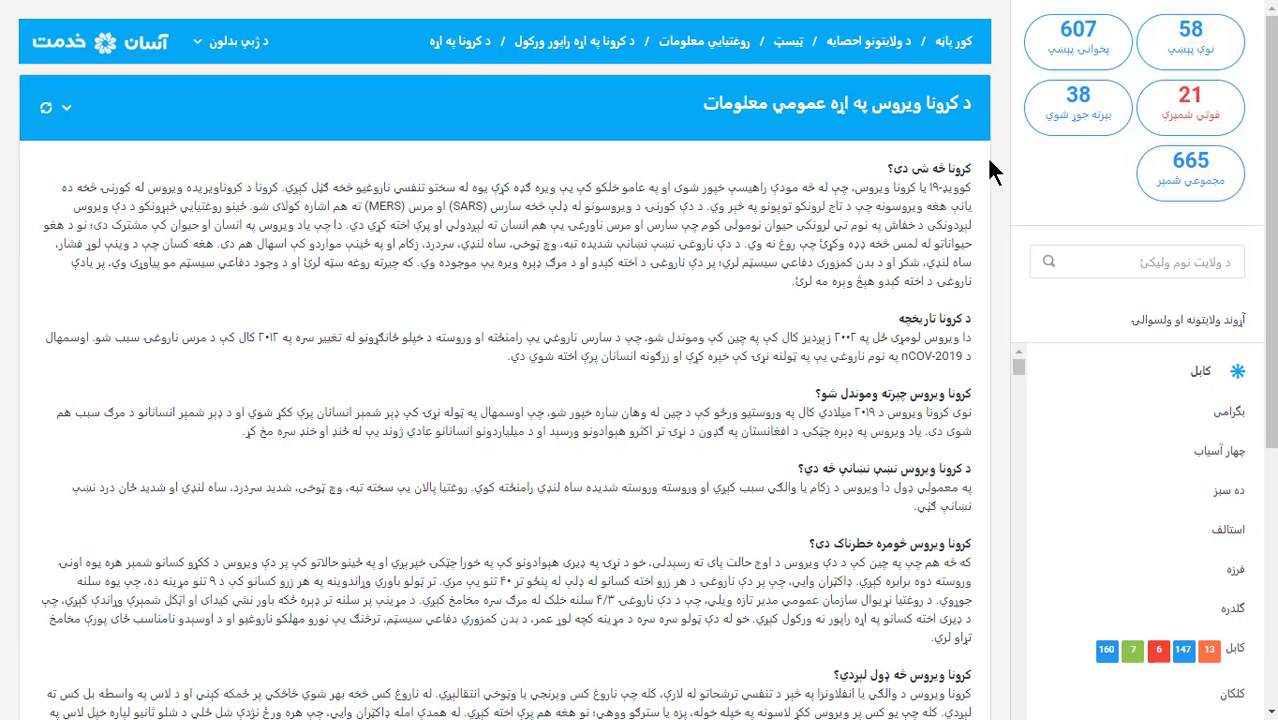
left_click_drag(968, 168, 843, 431)
left_click(819, 391)
Highlight words in the history, origin and symptom headings, reload the article, then open Report a Case
left_click_drag(968, 338, 900, 340)
left_click_drag(942, 395, 840, 396)
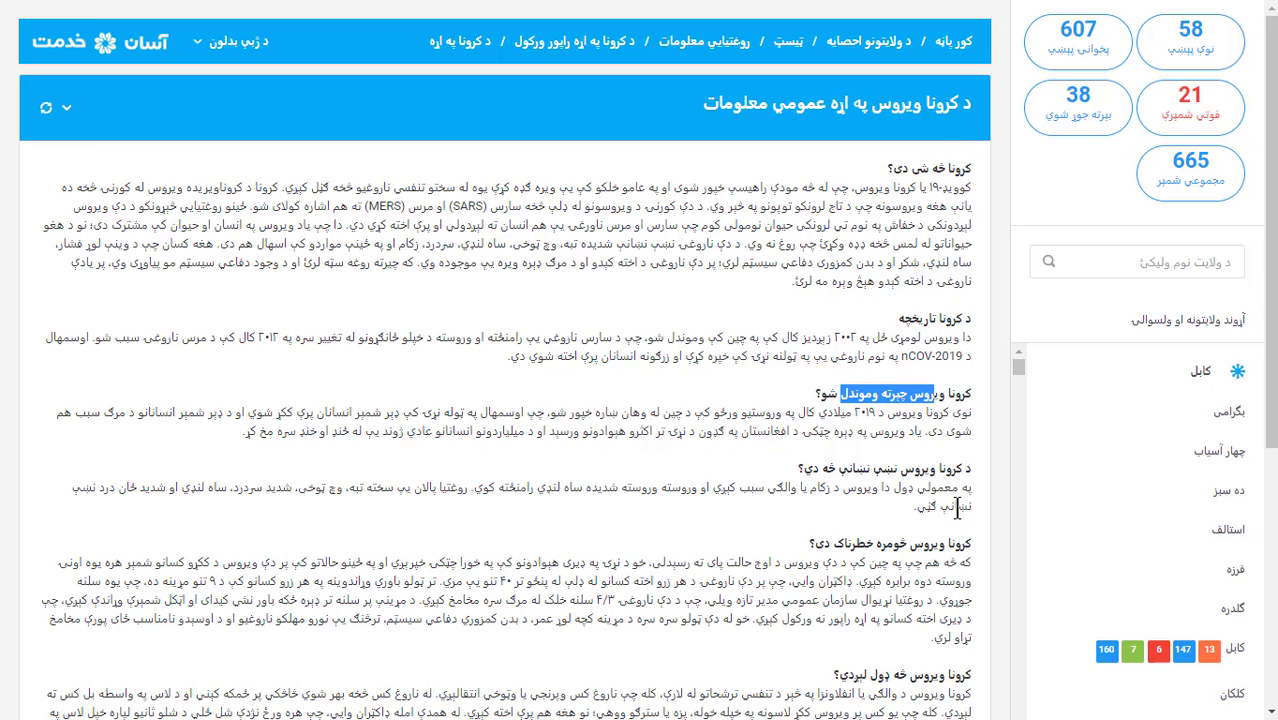
left_click_drag(898, 468, 846, 468)
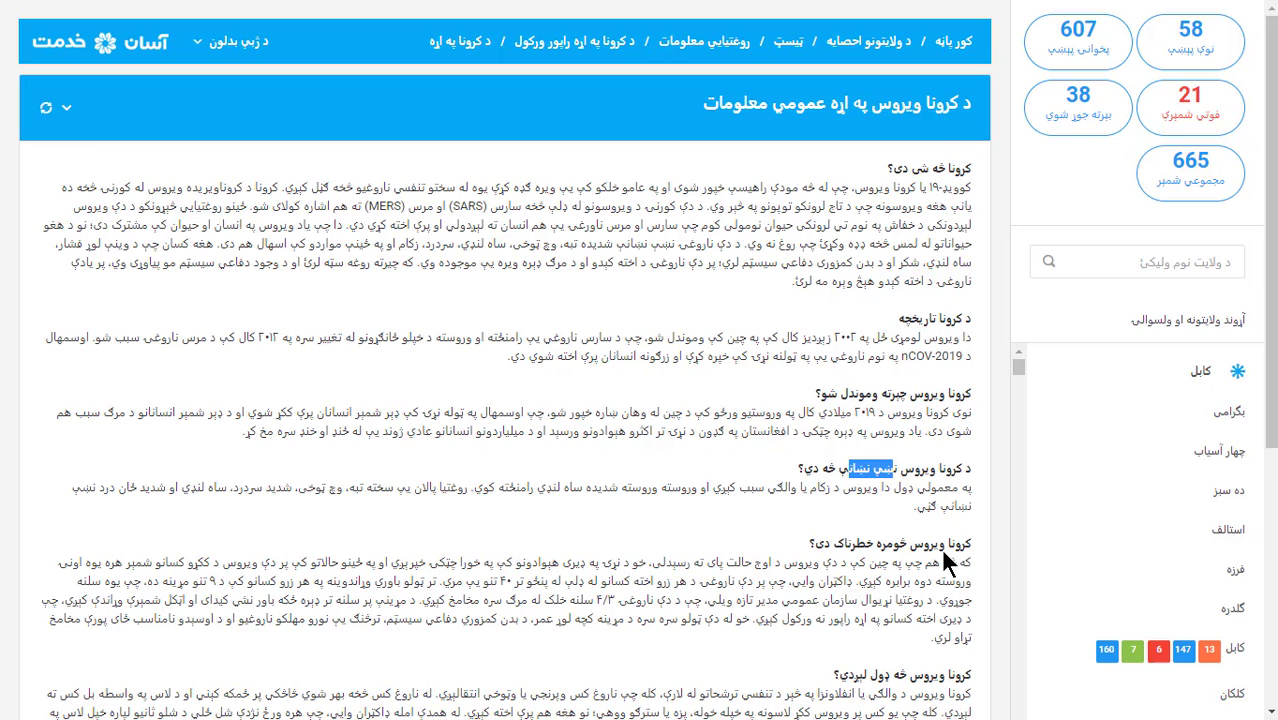
left_click_drag(945, 545, 905, 545)
left_click(955, 675)
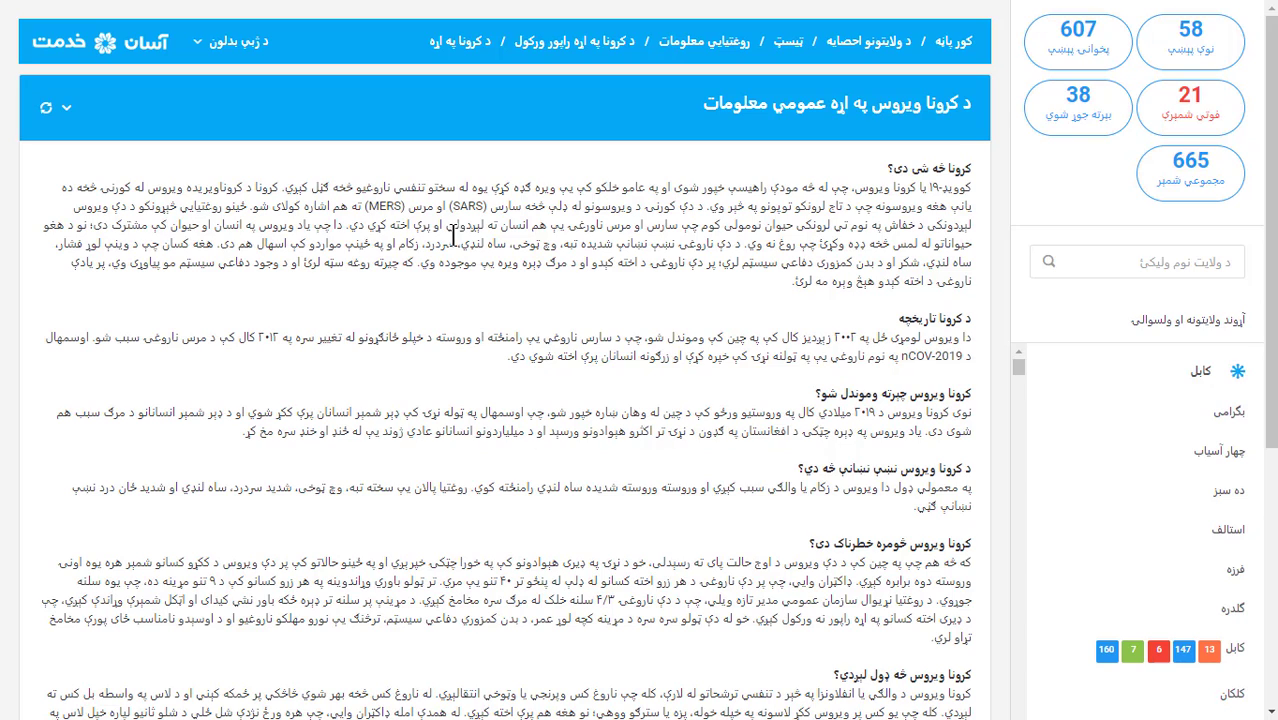
left_click(47, 120)
left_click(609, 60)
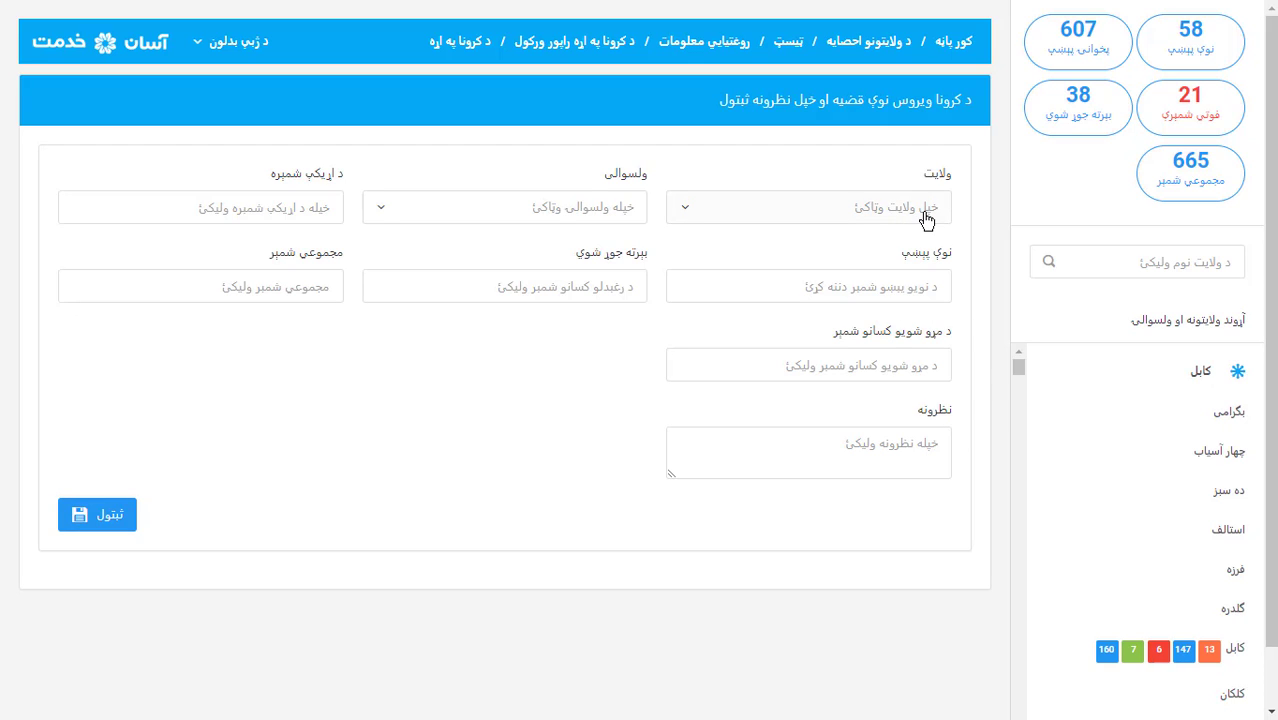
Set the province to Kabul and the district to Chahar Asyab
left_click(924, 212)
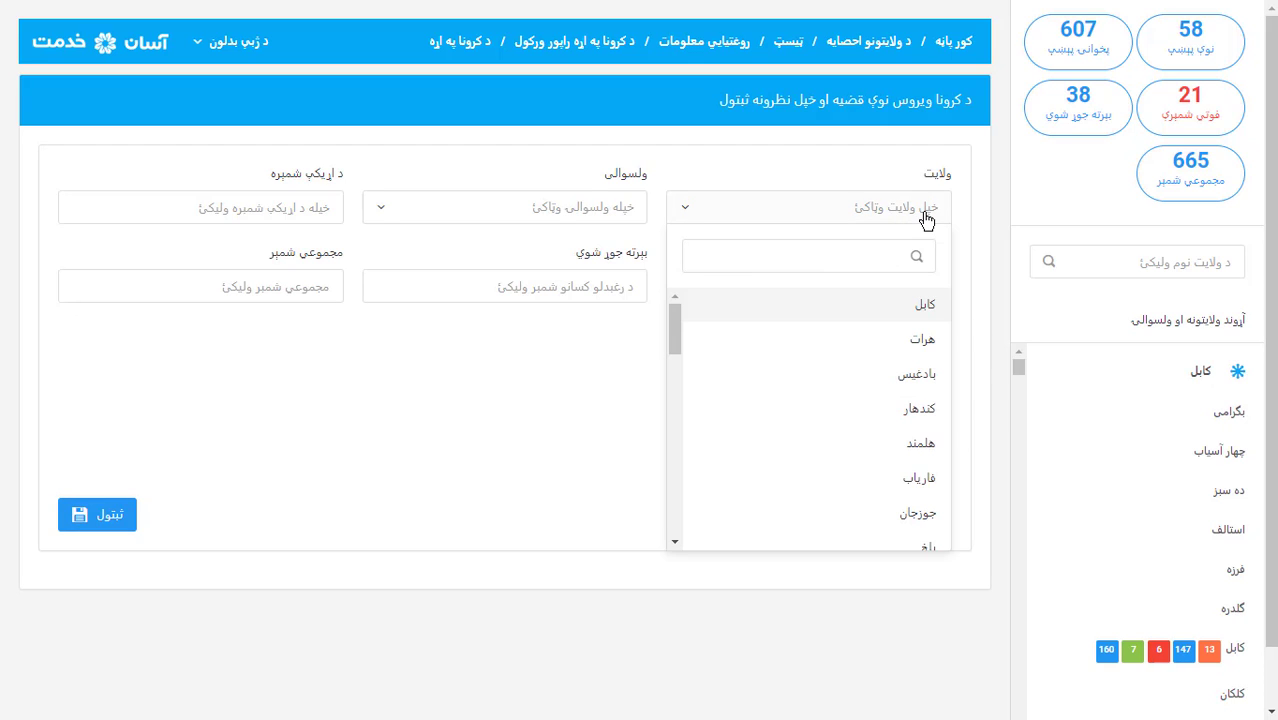
left_click(914, 312)
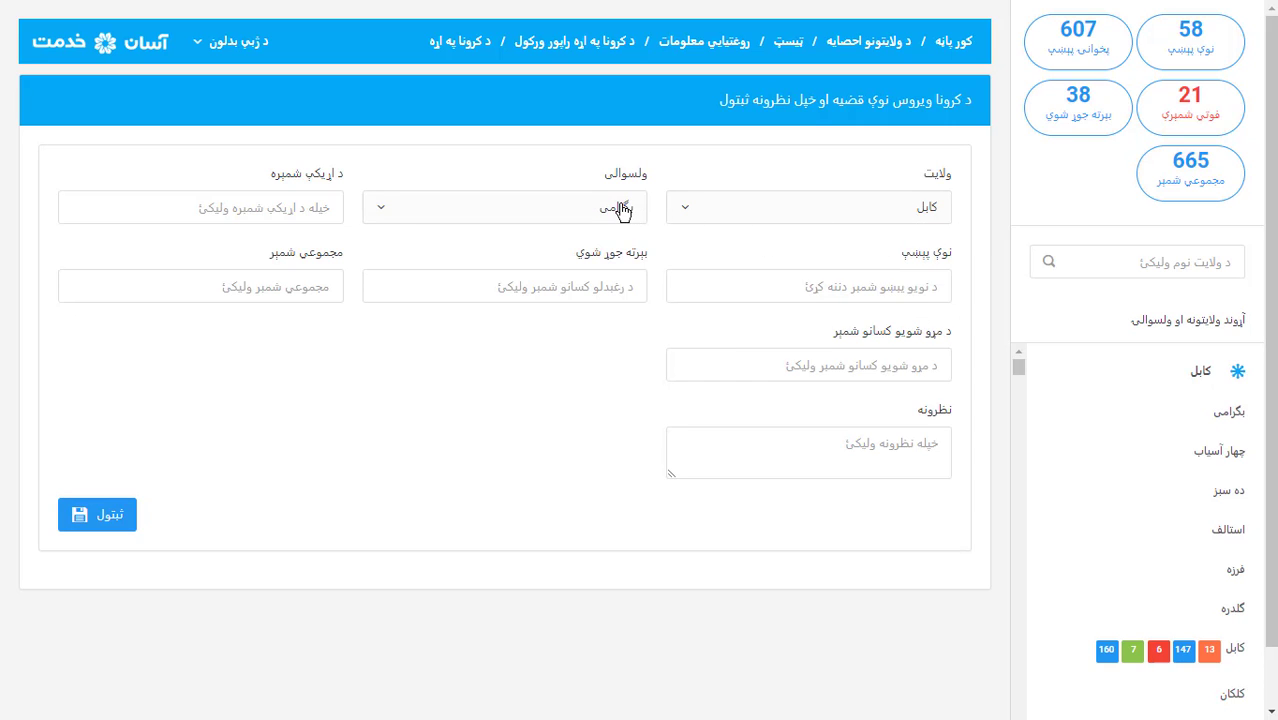
left_click(620, 208)
left_click(608, 342)
Enter a placeholder contact number of zeros and move through the new, recovered and total count fields
left_click(308, 211)
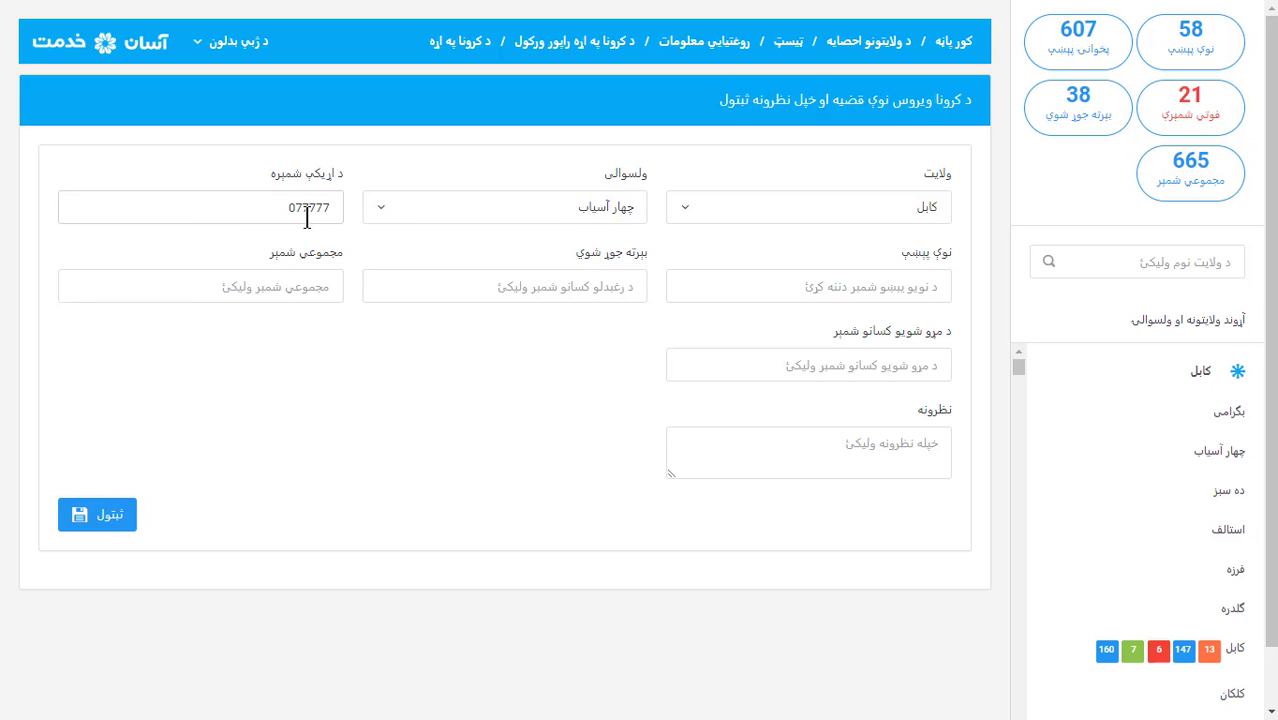
key("ctrl+a")
type("00000000")
left_click(860, 285)
left_click(590, 282)
left_click(315, 287)
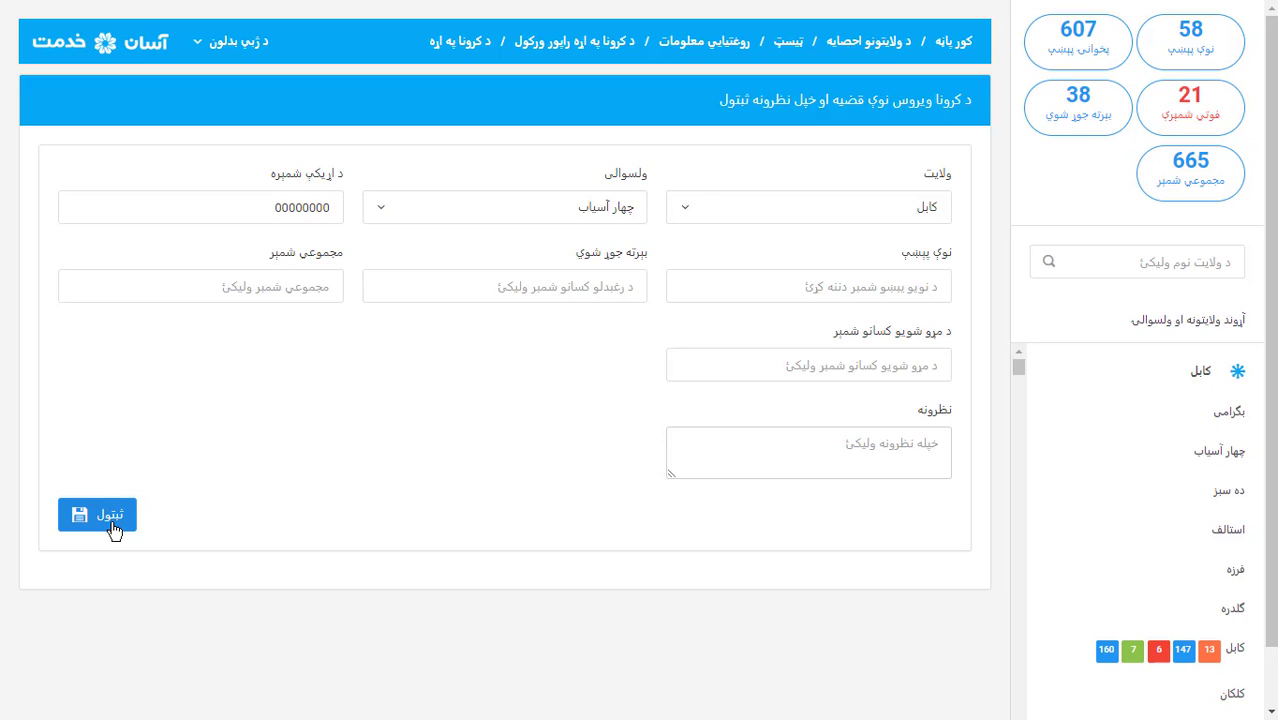
Download Billboard_Dari.pdf despite the duplicate-link warning and open the finished PDF
left_click(717, 56)
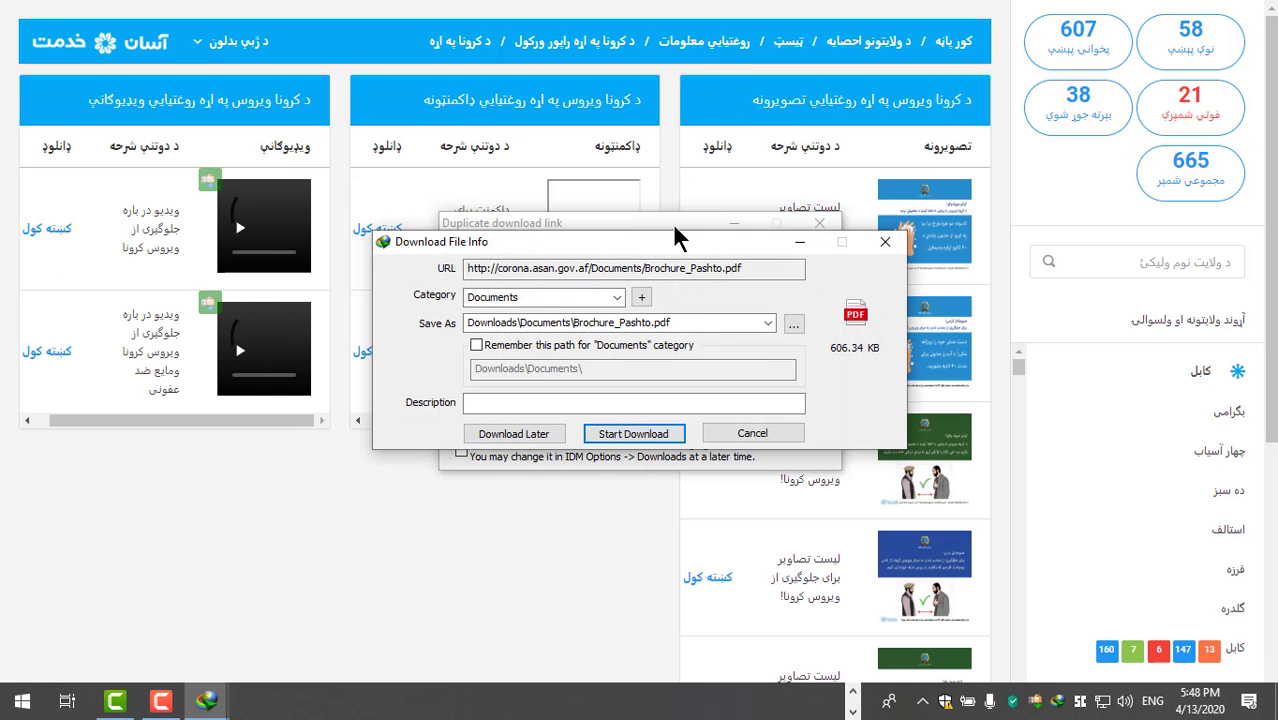
left_click(672, 224)
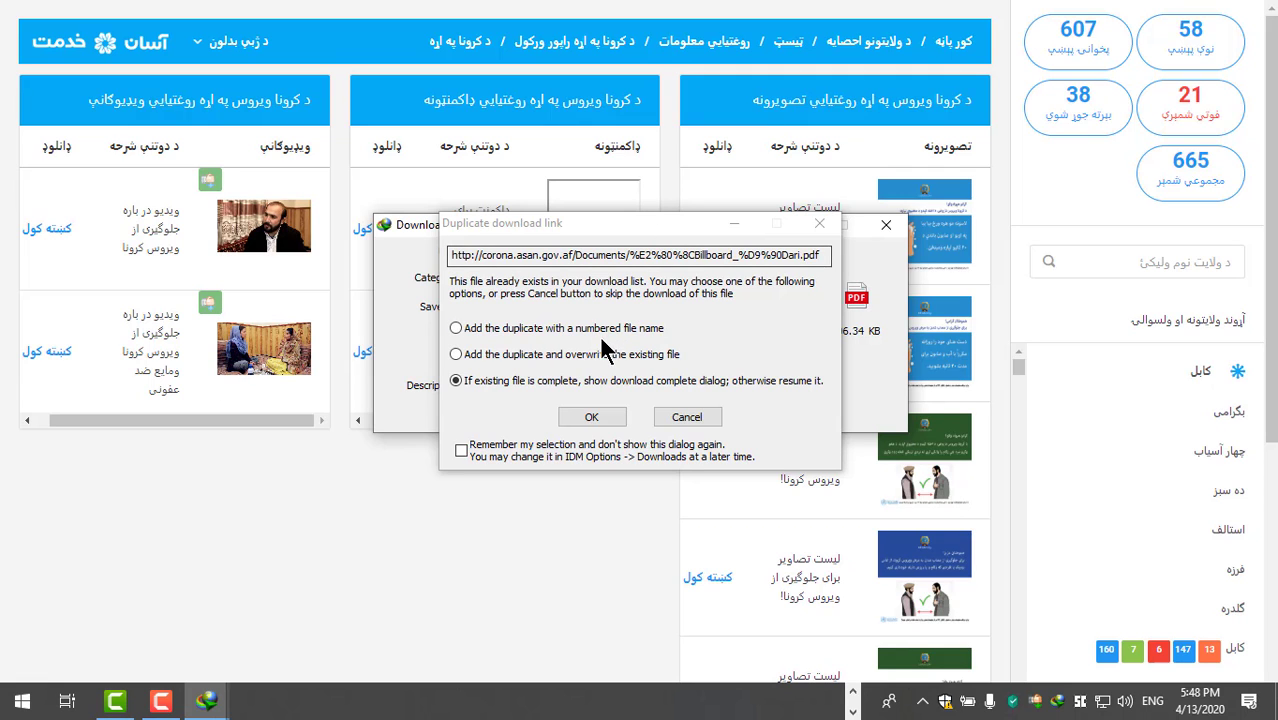
left_click(594, 416)
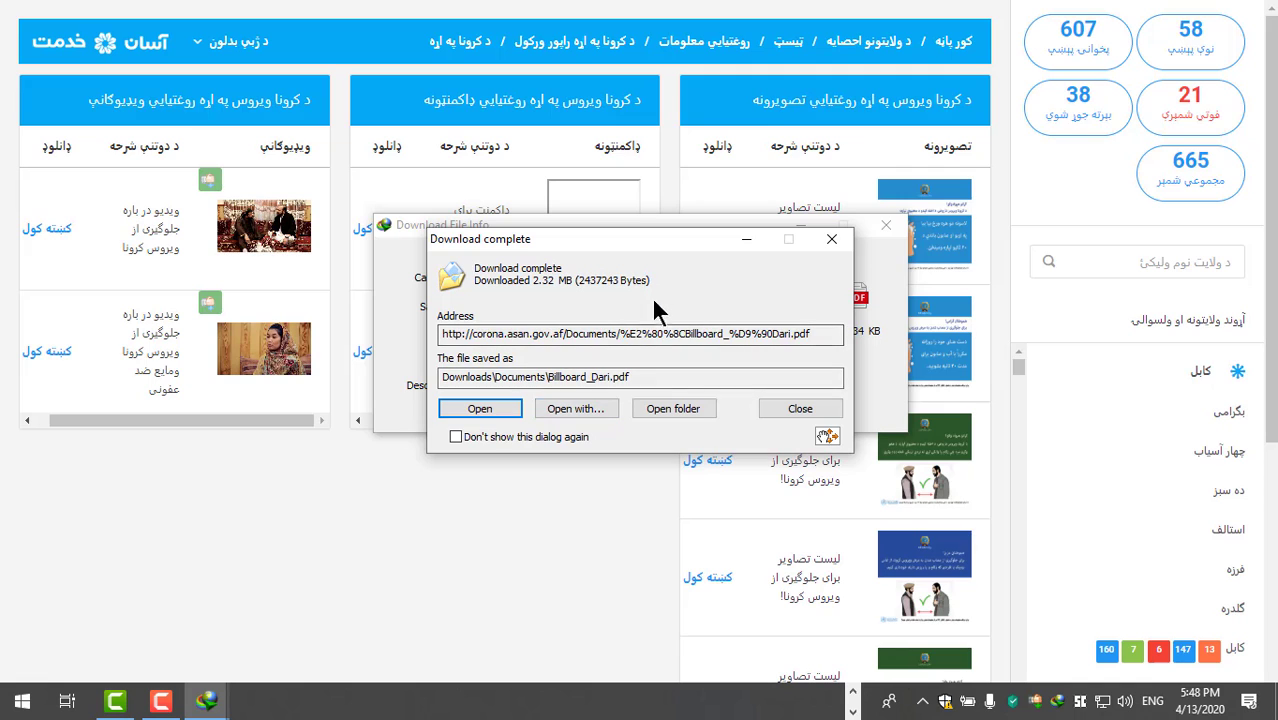
left_click(492, 420)
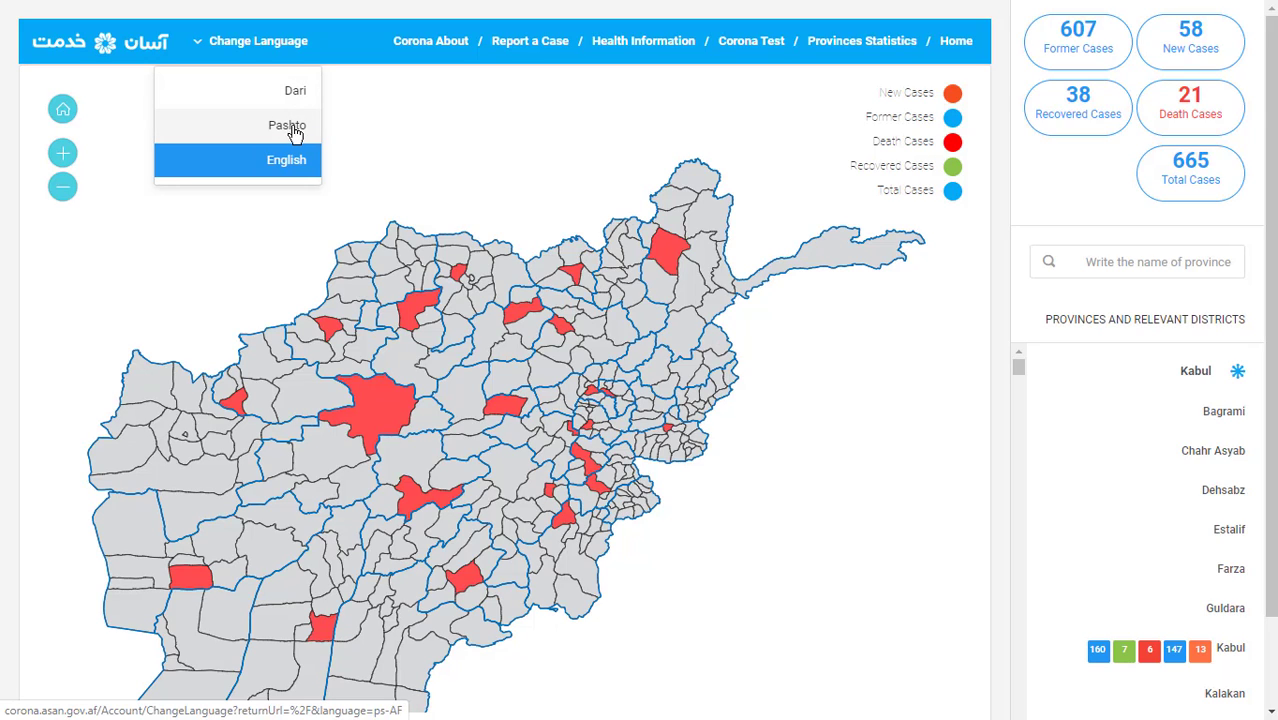
Switch the portal back to Pashto and zoom the map out to fit the whole country, including Badakhshan
left_click(295, 128)
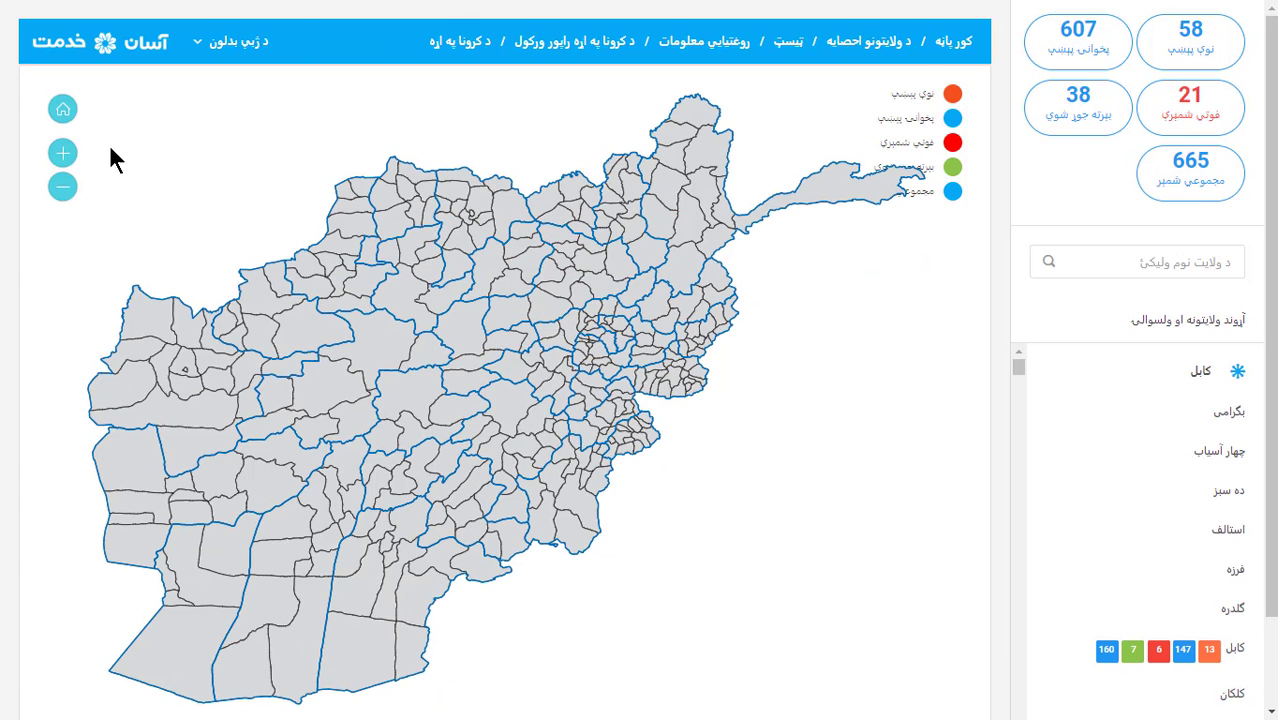
left_click(60, 189)
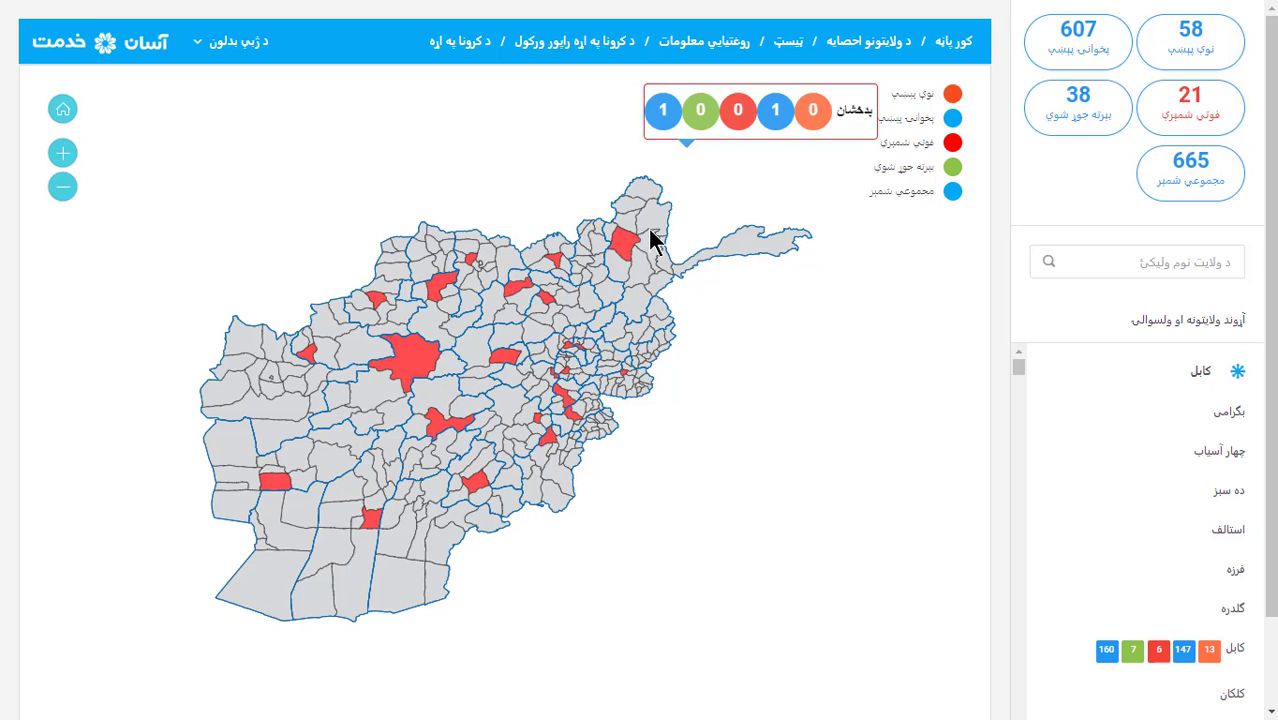
mouse_move(625, 255)
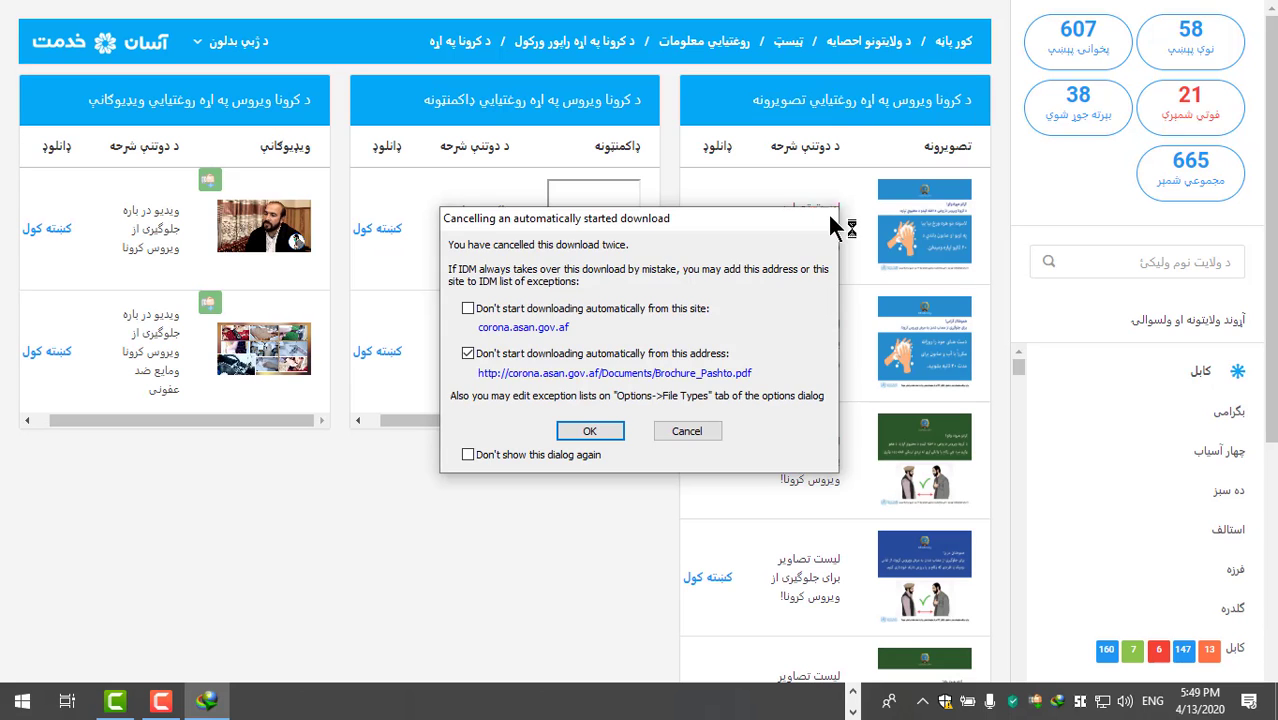
Download the first prevention poster, Facebook2 (1).jpg, and view it maximized in Photos before closing
left_click(827, 216)
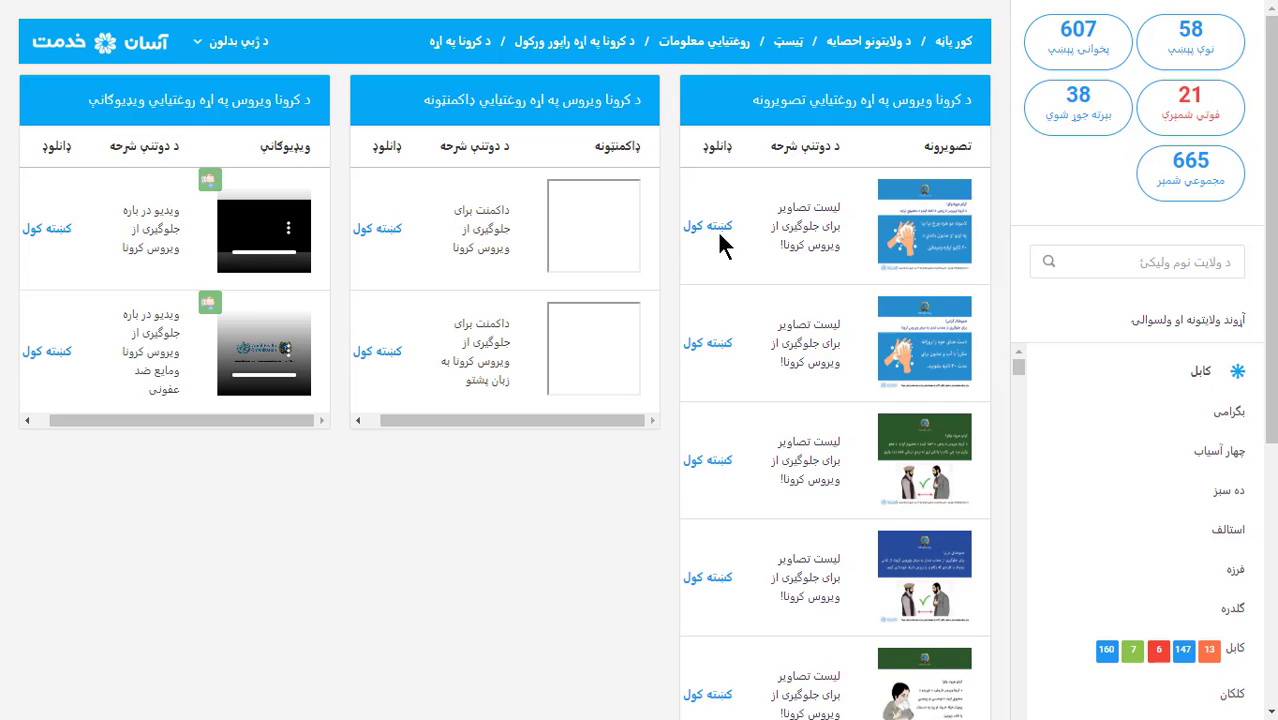
left_click(713, 232)
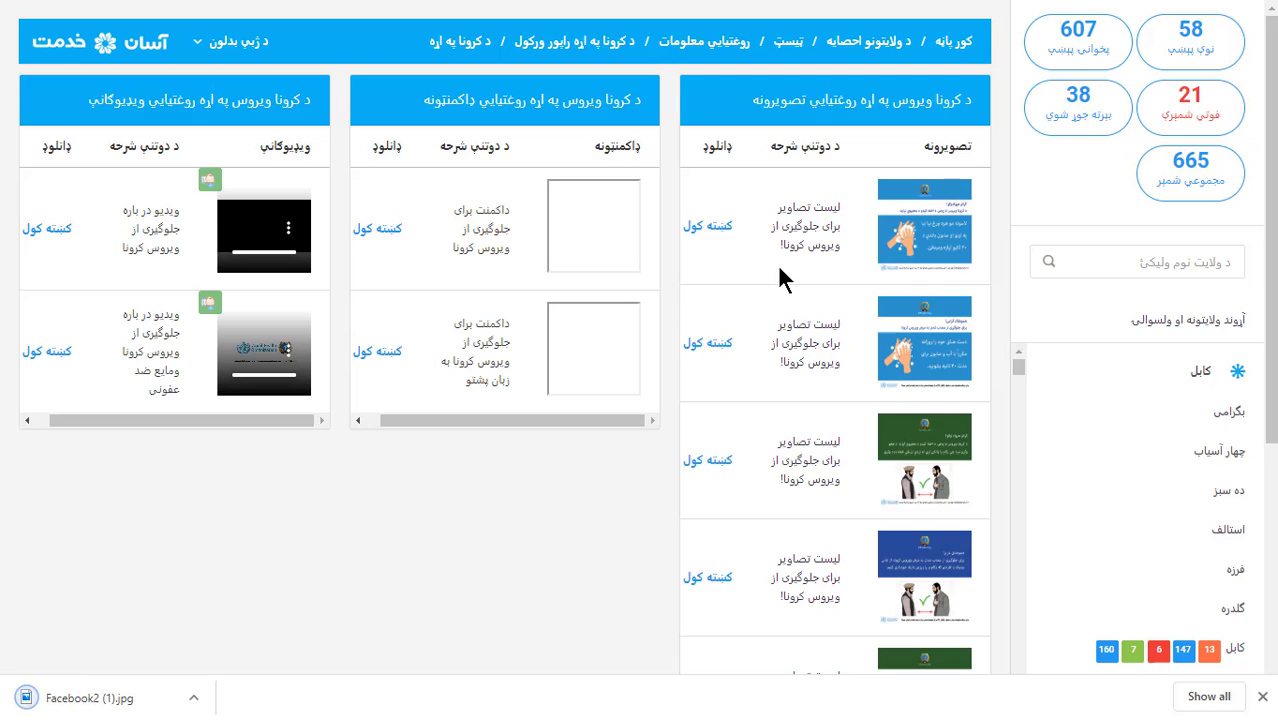
left_click(87, 705)
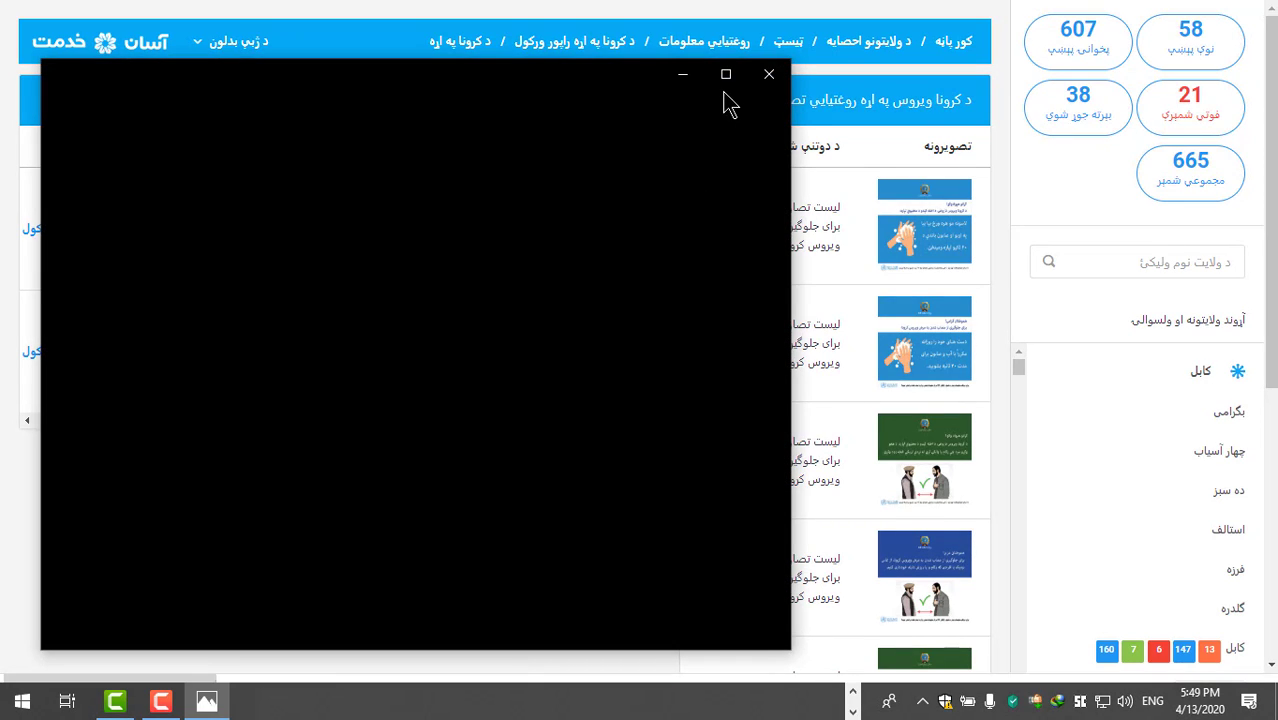
left_click(726, 74)
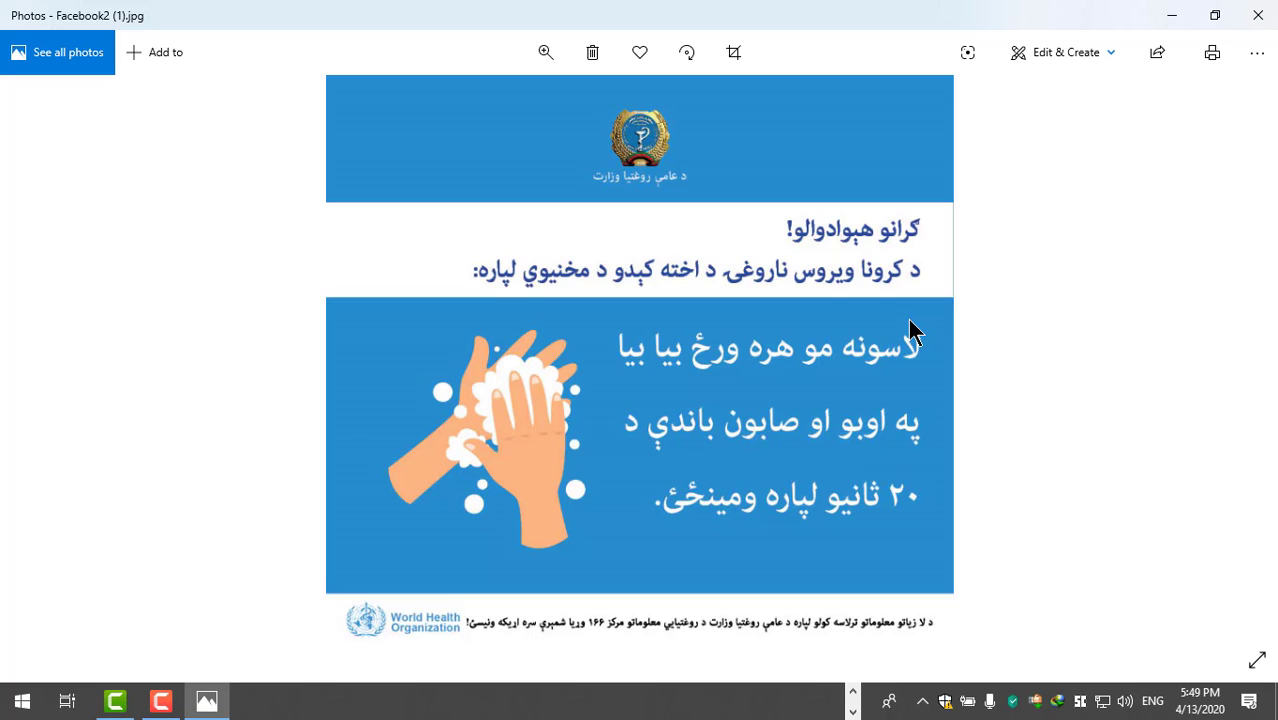
left_click(1257, 15)
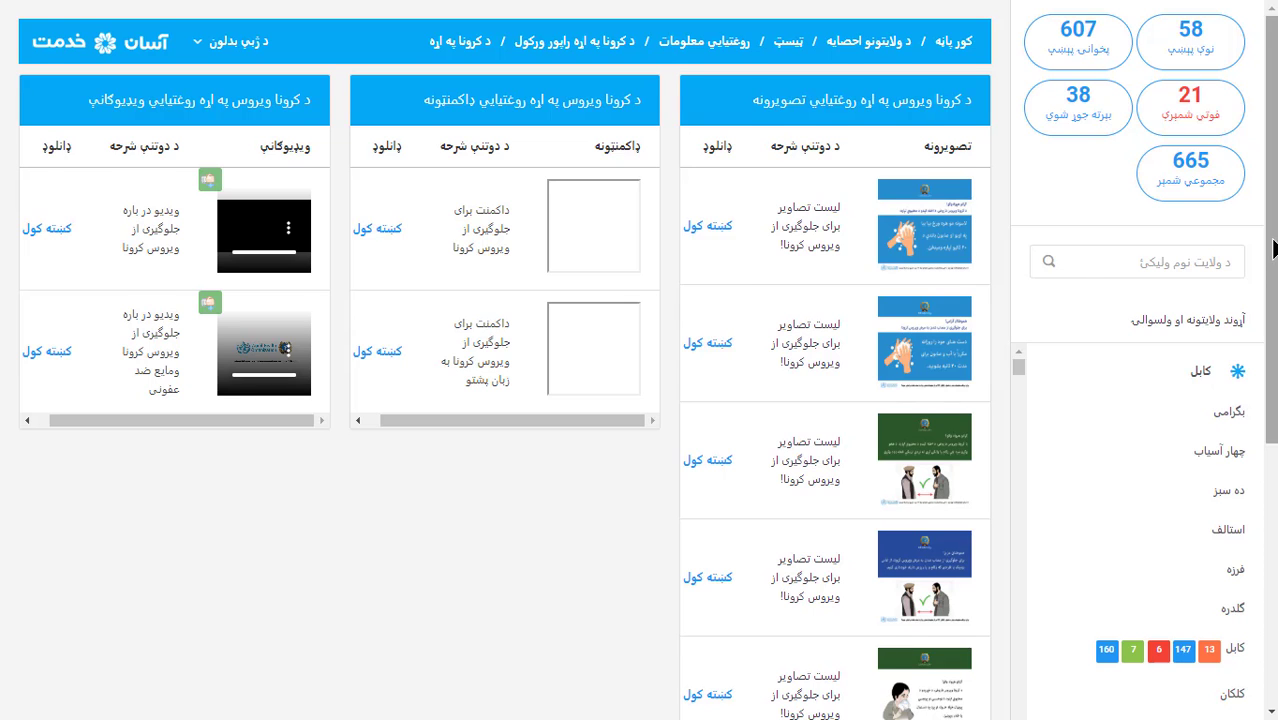
Download and view the sneezing-etiquette poster Facebook6.jpg, then return to the top of the materials page
left_click_drag(1273, 248, 1273, 499)
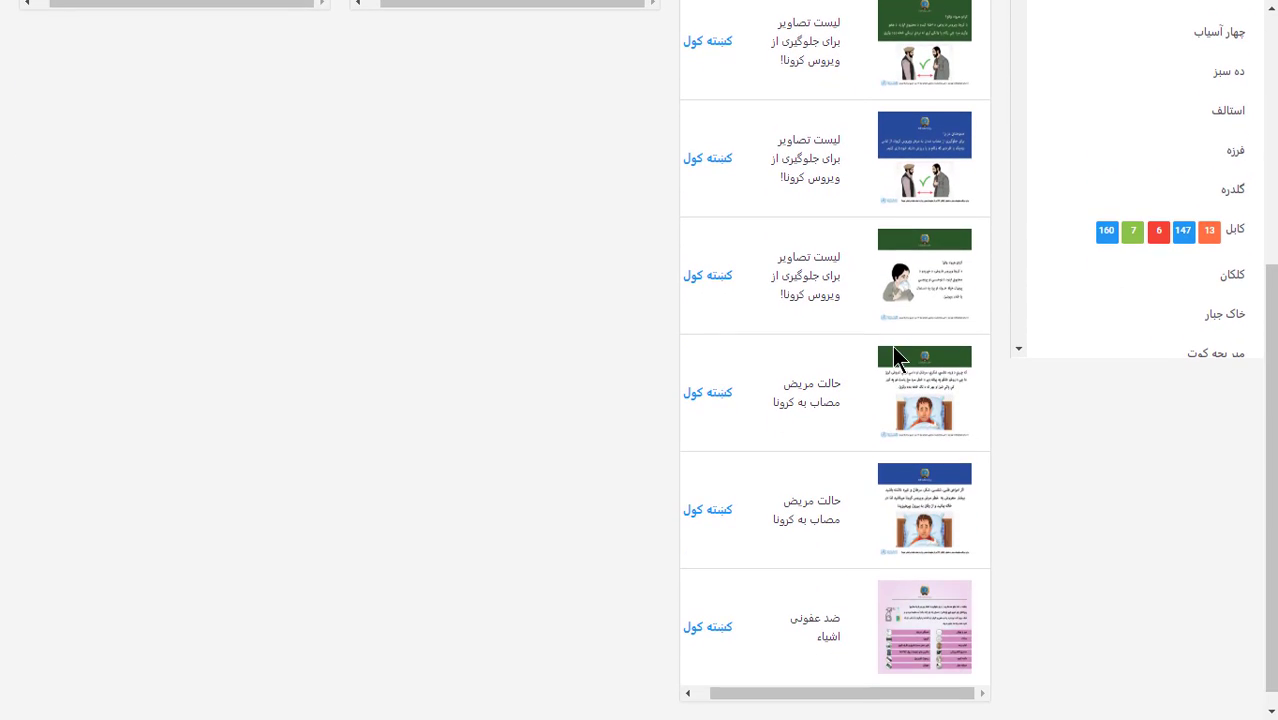
left_click(708, 277)
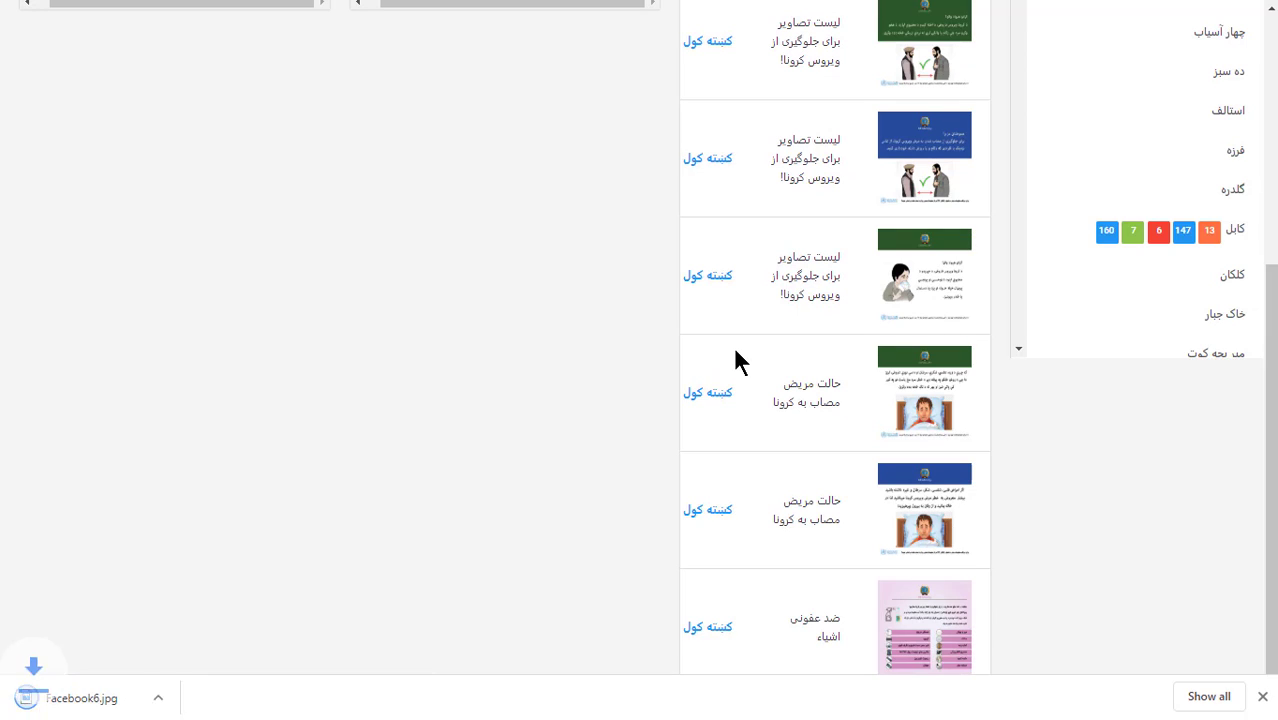
left_click(100, 698)
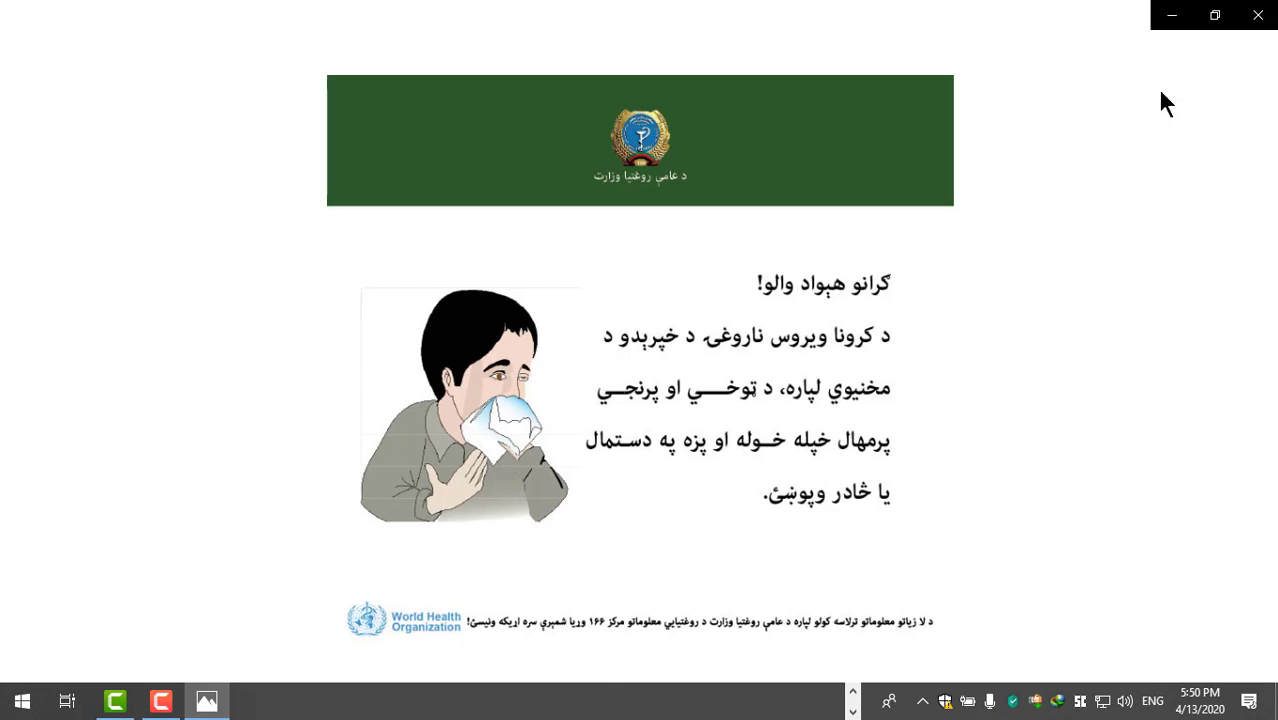
left_click(1262, 20)
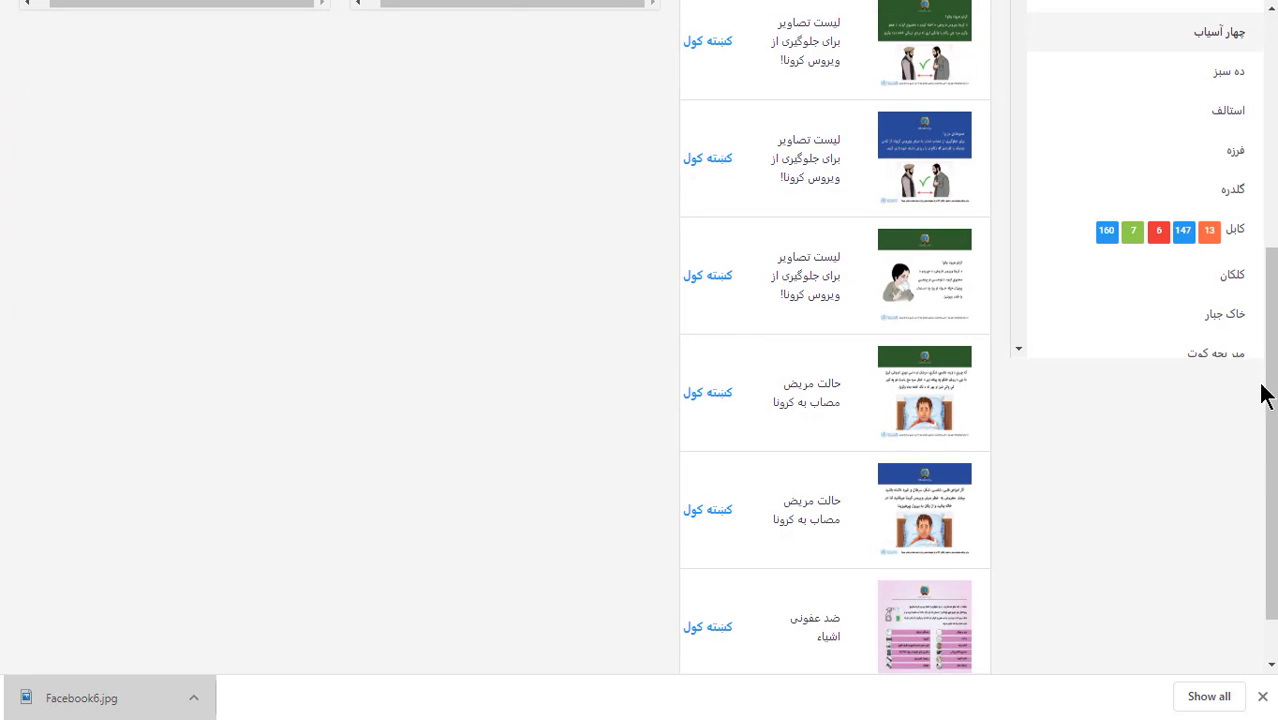
scroll(1272, 330, "up", 2)
left_click_drag(1274, 315, 1270, 168)
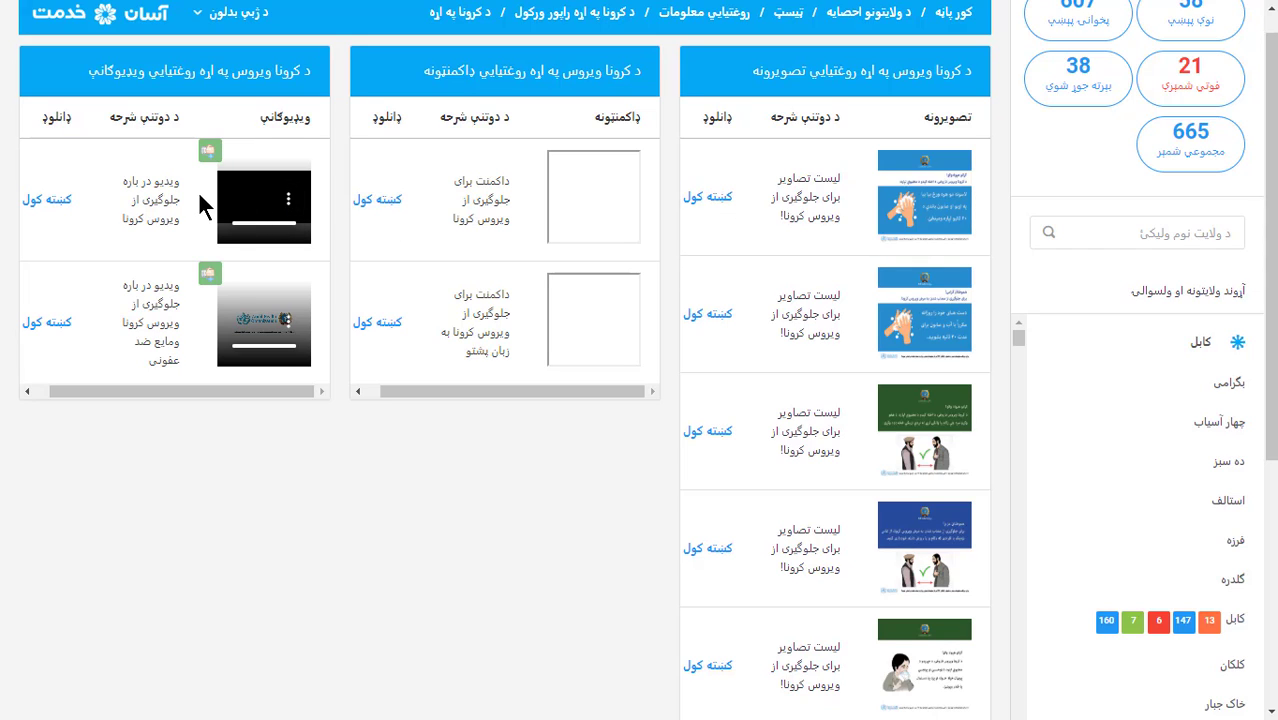
Download the 17.60 MB video C-19 pashto for tv.mp4, open it, and pause playback
left_click(46, 202)
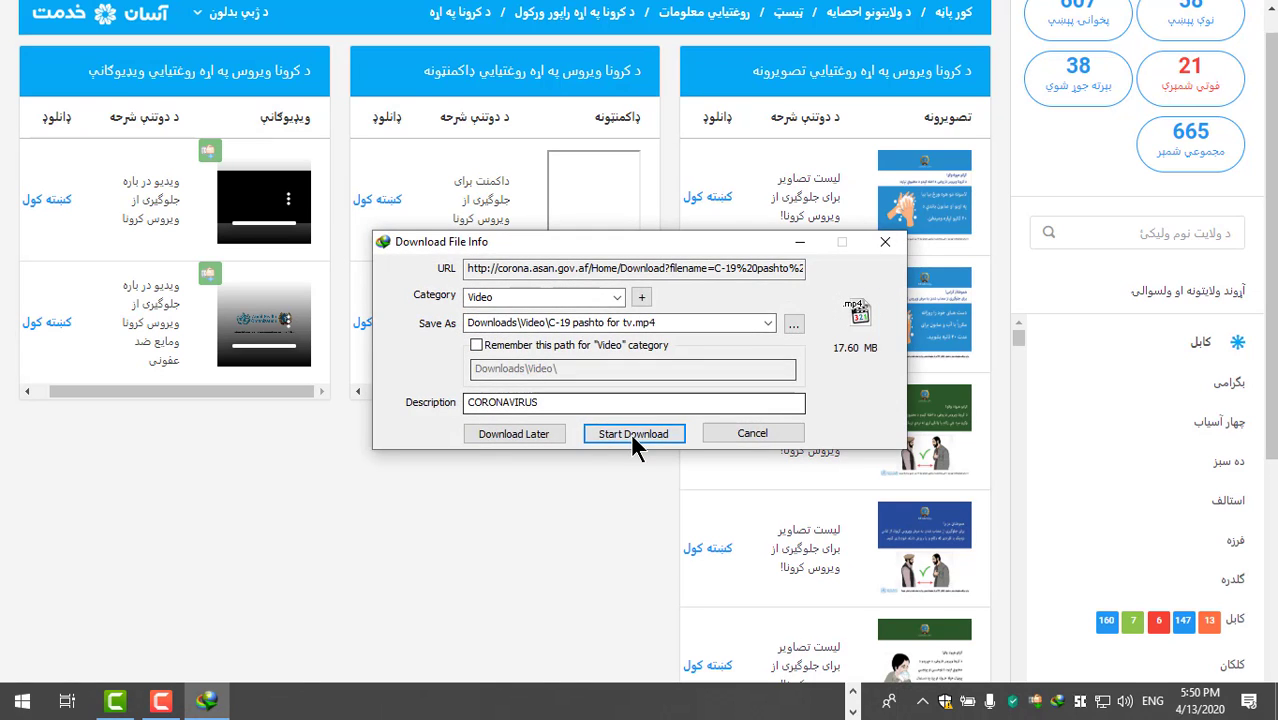
left_click(633, 434)
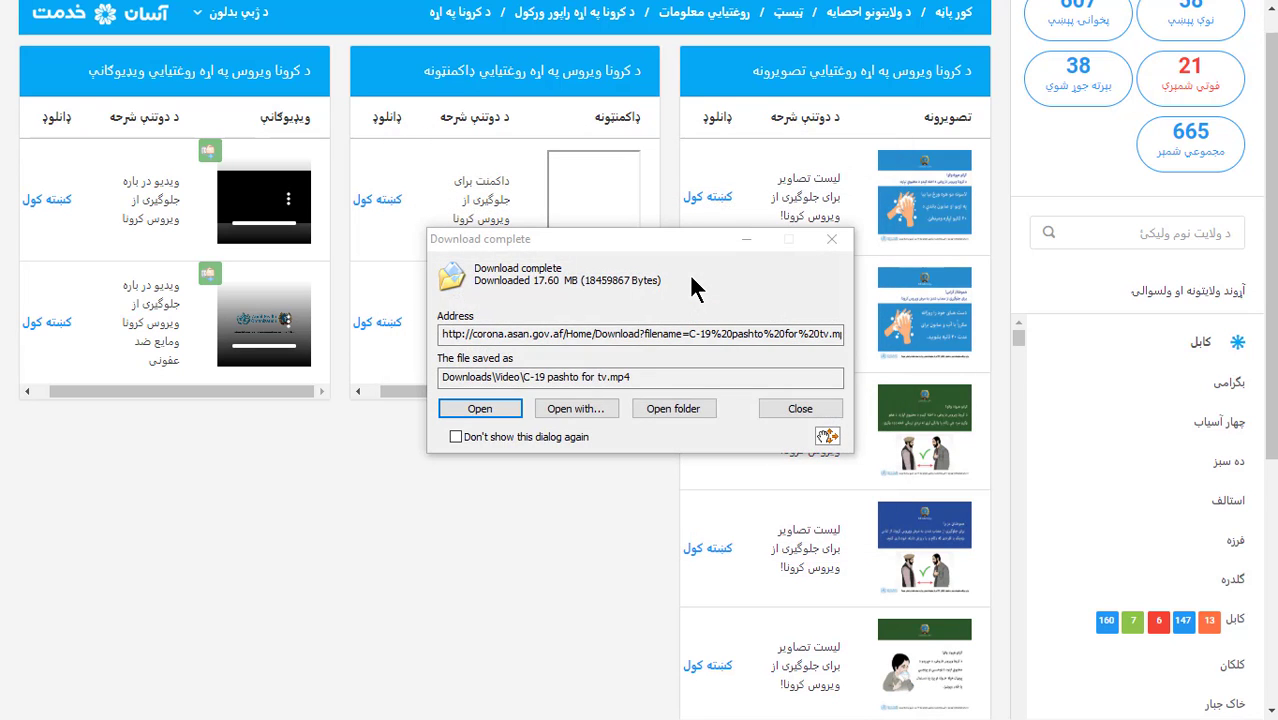
left_click(497, 410)
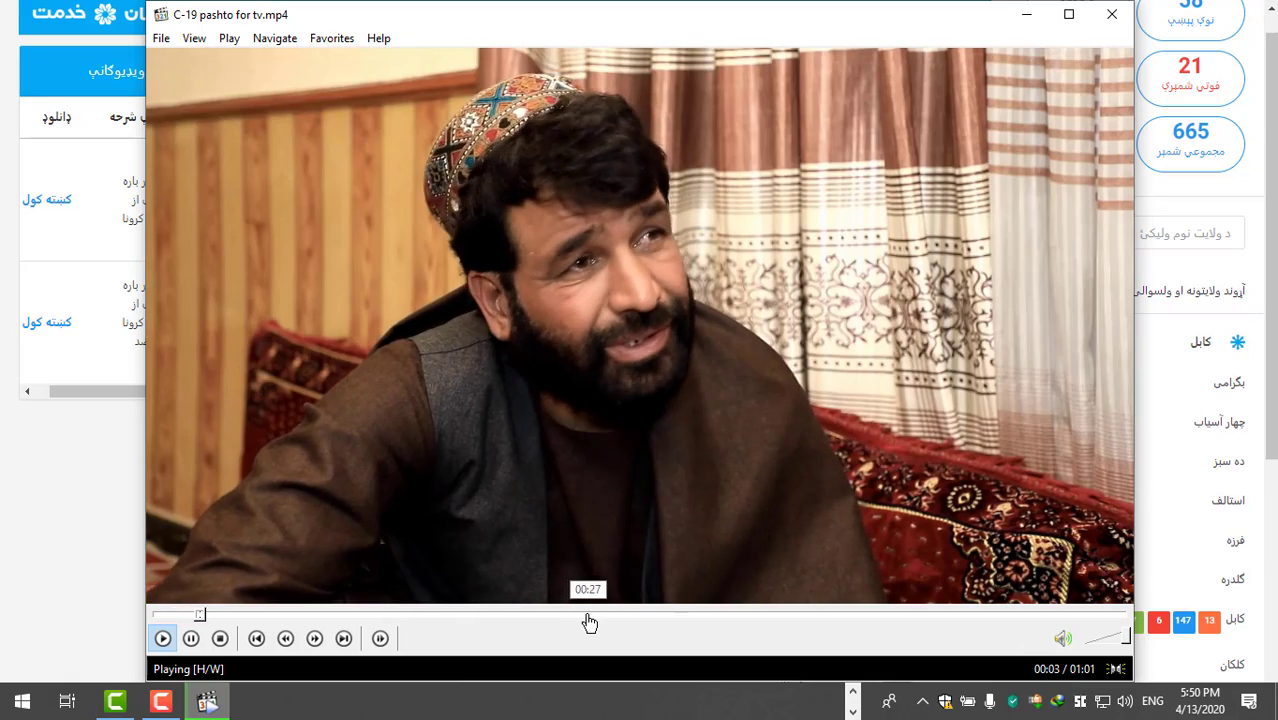
left_click(913, 187)
Close the video player and open the ټيسټ self-test form with the caret in the نوم name field
left_click(1112, 14)
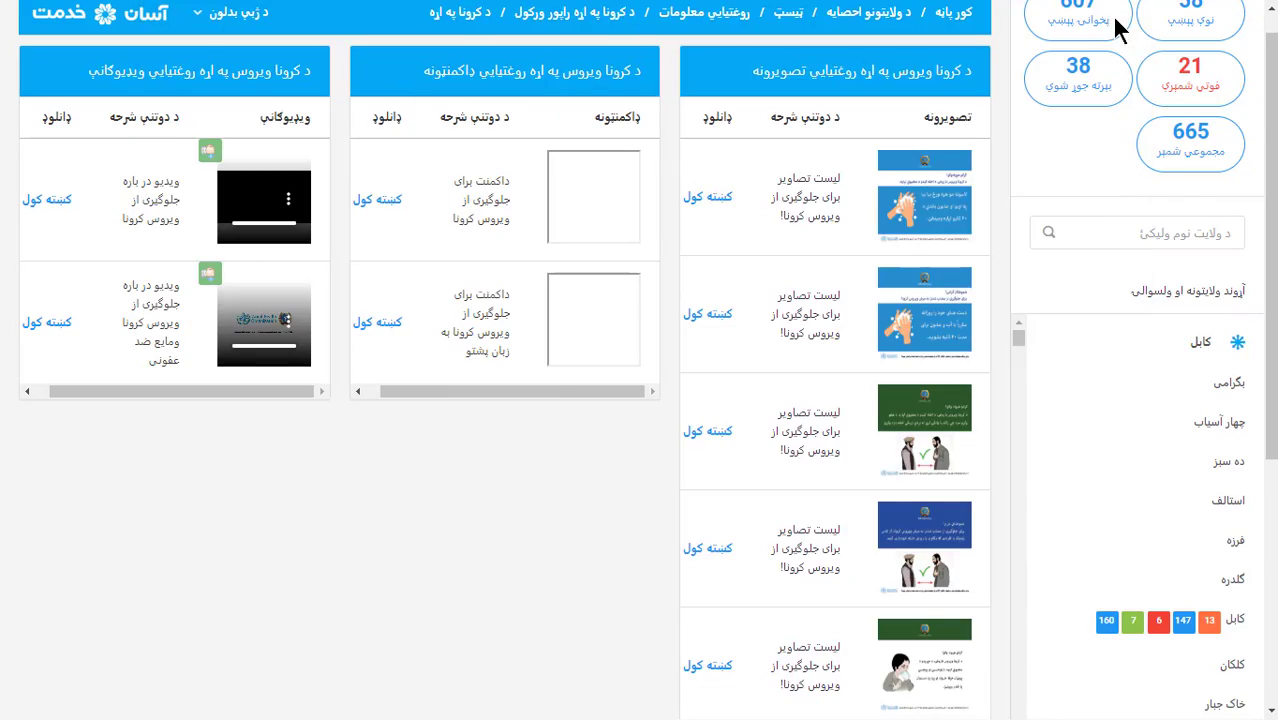
scroll(1270, 232, "up", 1)
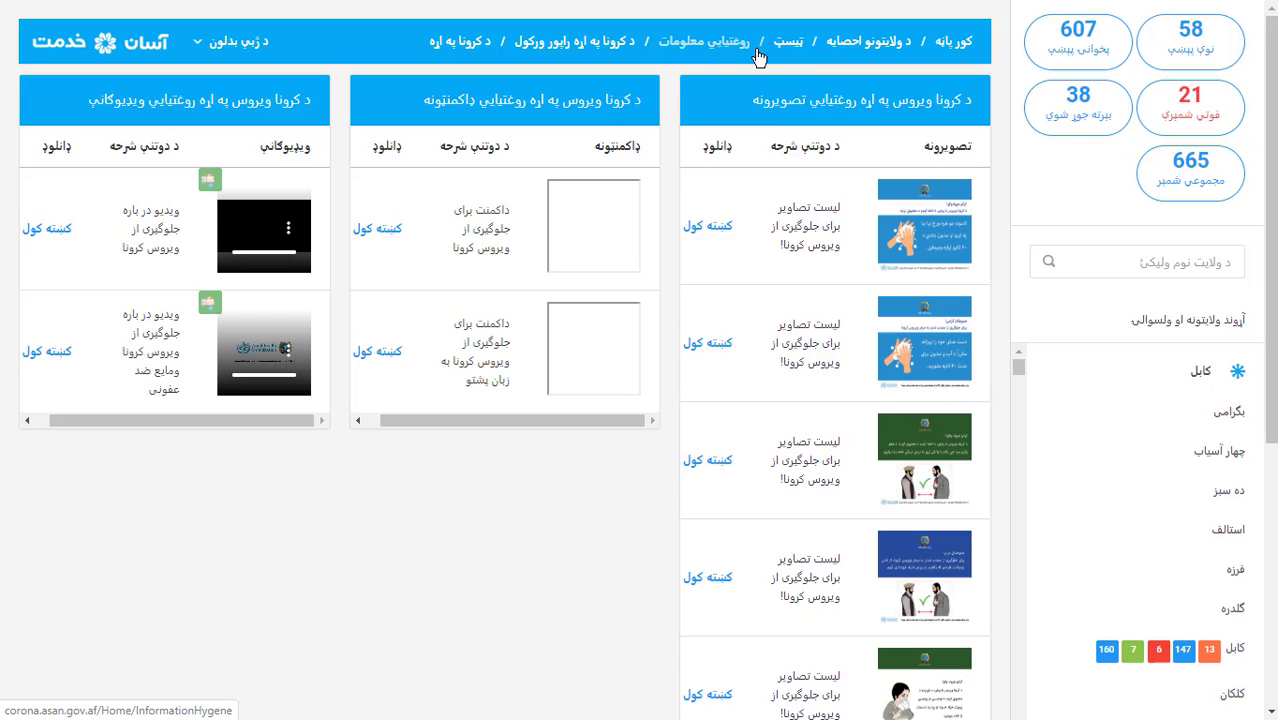
left_click(788, 56)
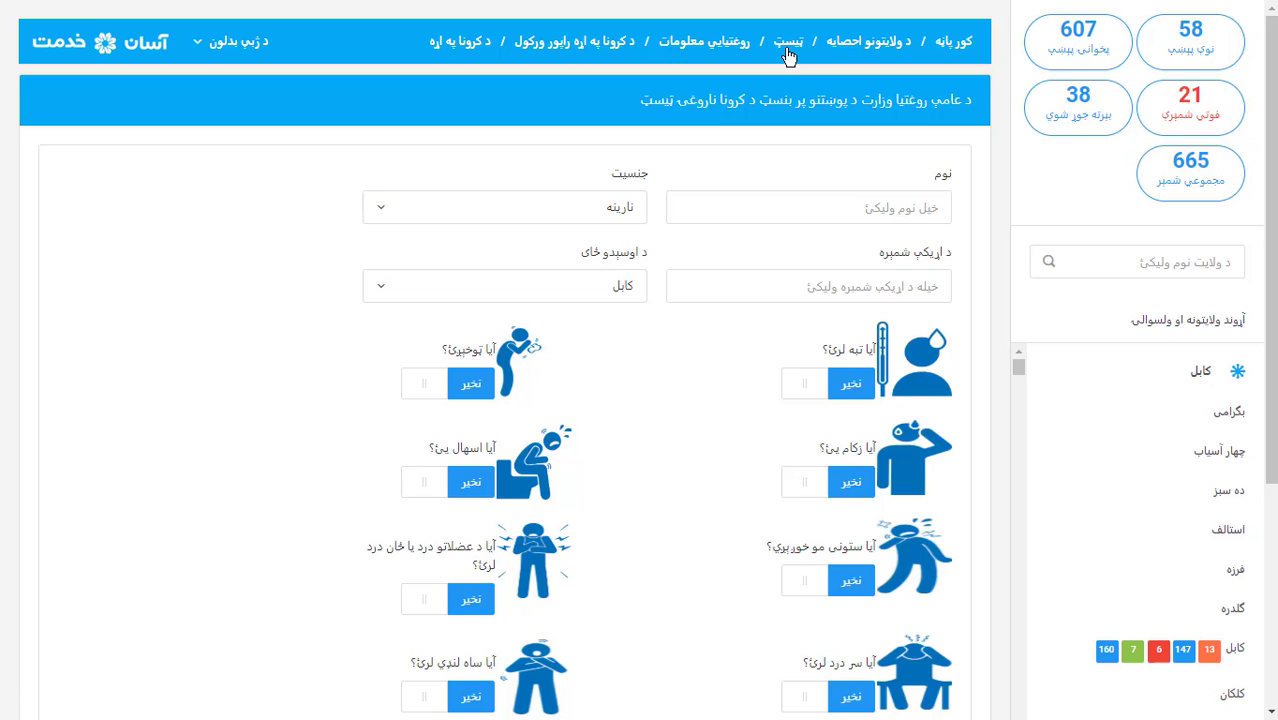
left_click(889, 207)
Enter a sample name, keep نارینه as the gender, and type 0000 as the ID number
left_click(786, 207)
type("k")
key("BackSpace")
key("BackSpace")
type("اج")
left_click(597, 218)
left_click(613, 305)
type("0000000000")
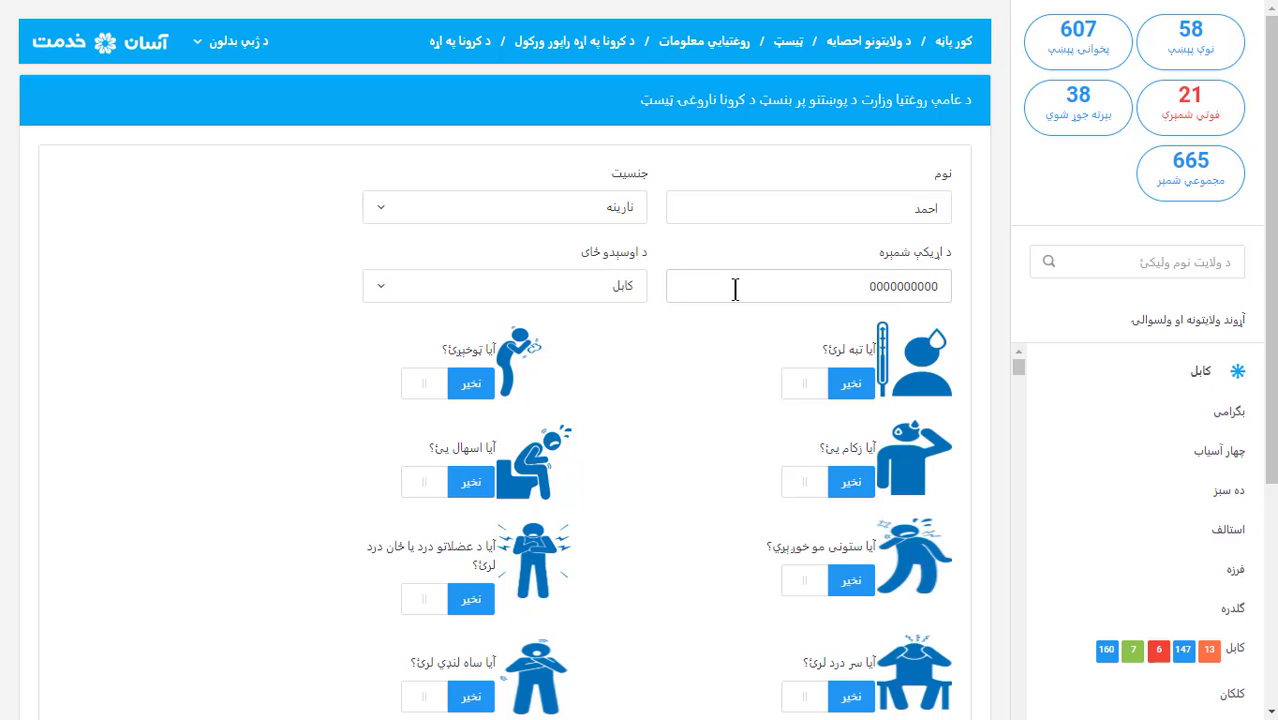
Choose هرات (Herat) as the province of residence
left_click(577, 286)
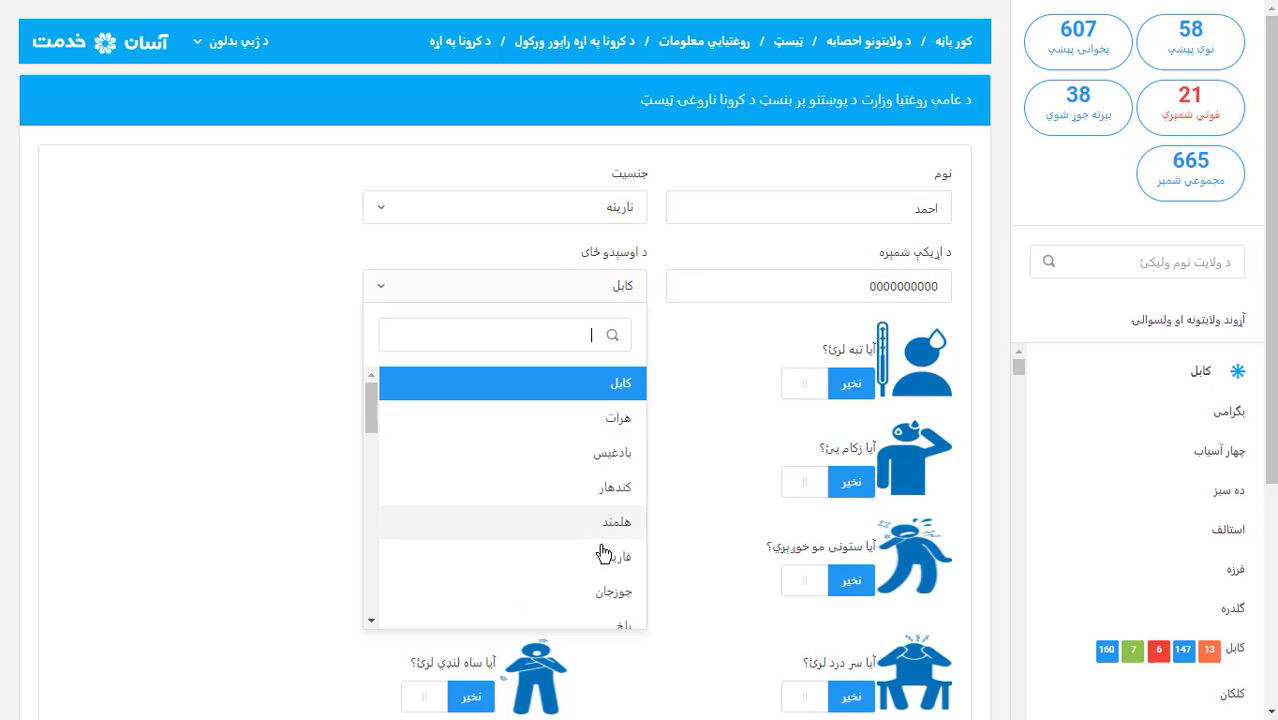
left_click(617, 418)
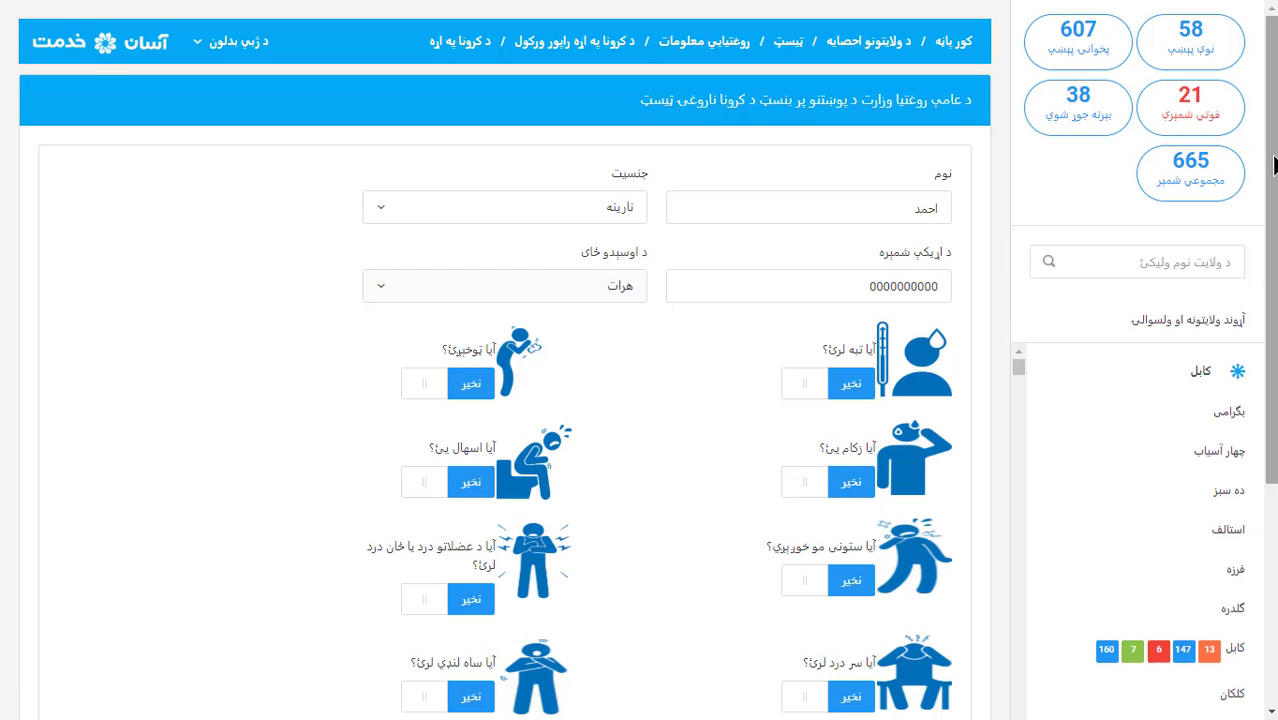
left_click_drag(1270, 300, 1270, 412)
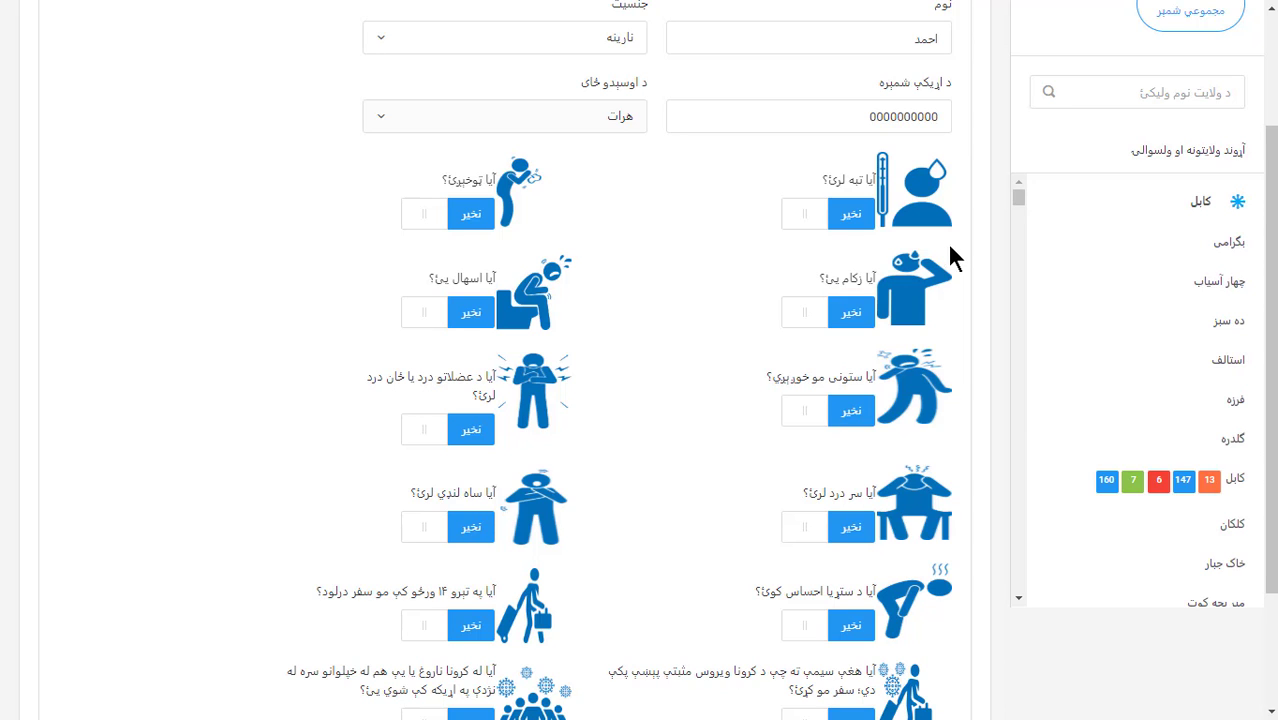
scroll(871, 115, "up", 1)
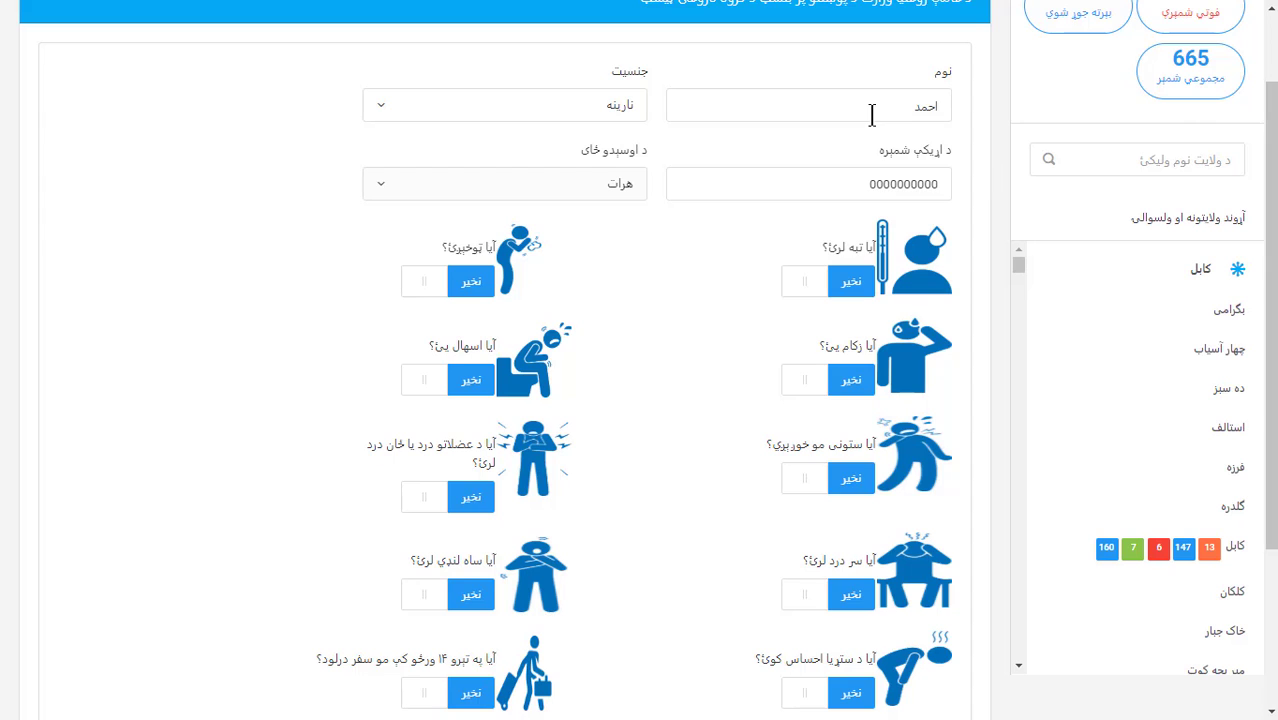
Check the entered name and number fields, confirm هرات stays selected, and deselect the ID field
left_click_drag(871, 115, 948, 112)
left_click_drag(826, 184, 910, 184)
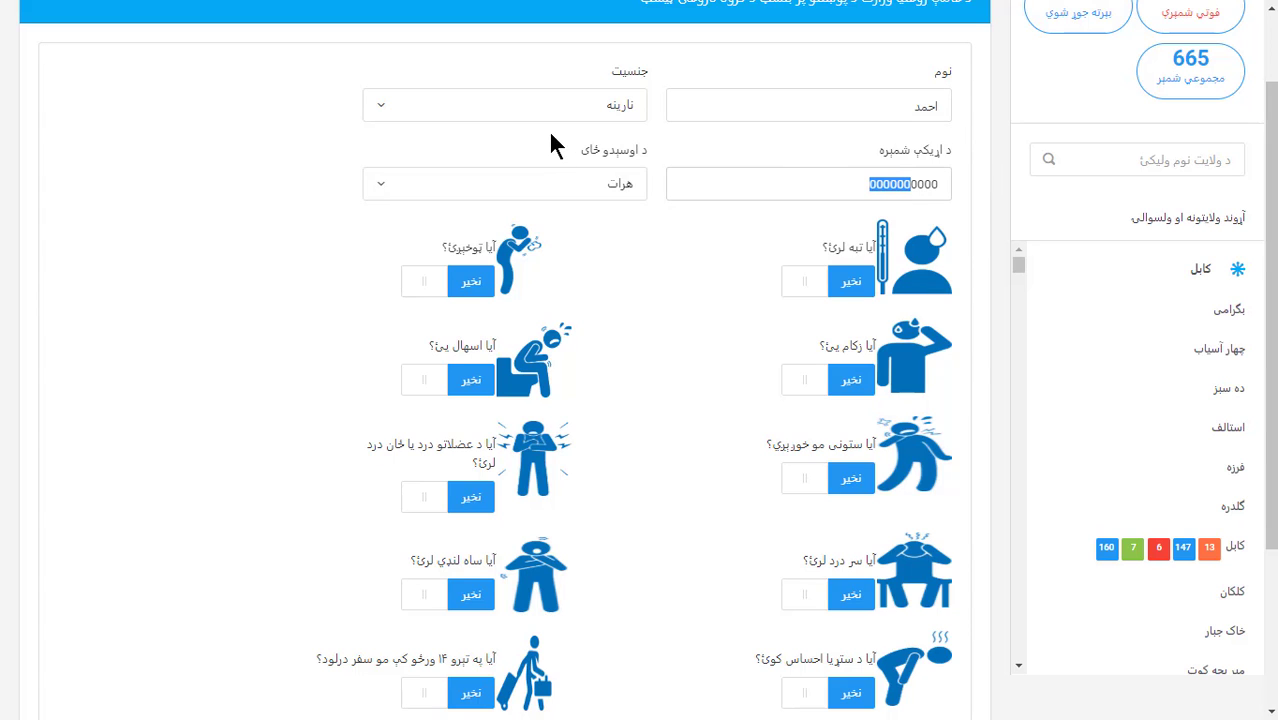
left_click(567, 186)
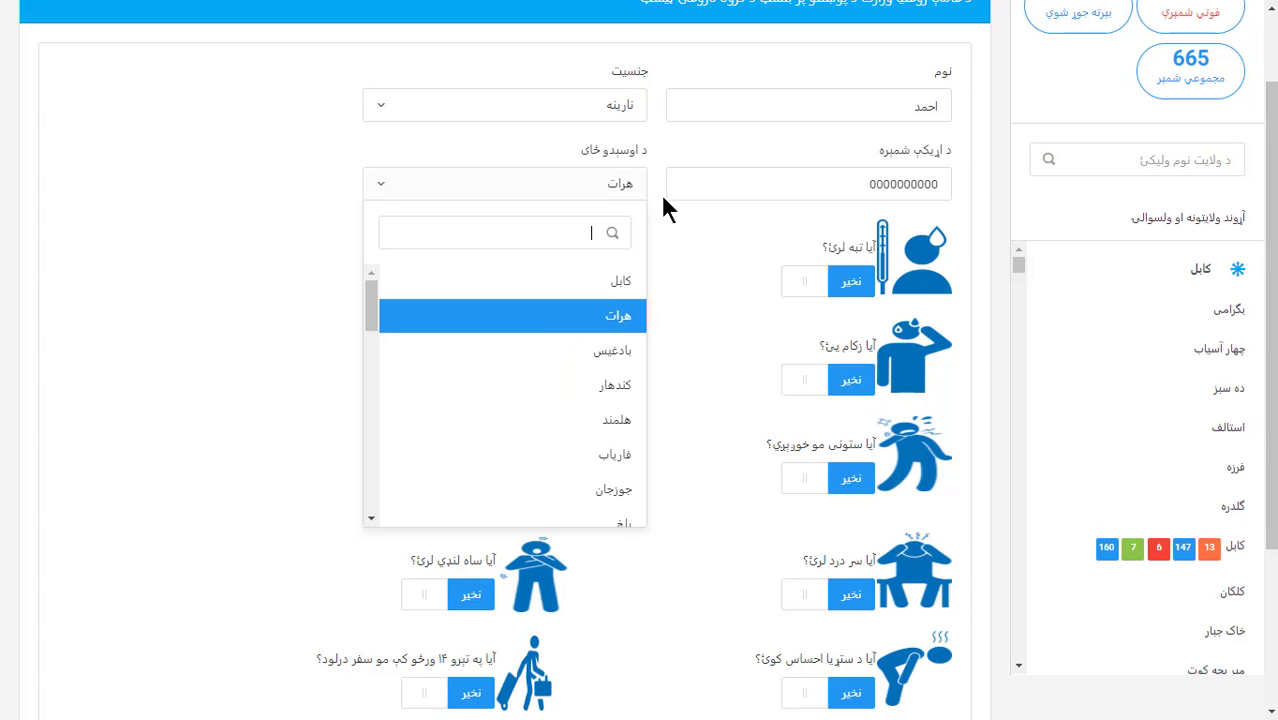
left_click(728, 250)
scroll(1270, 240, "down", 1)
scroll(1274, 248, "up", 1)
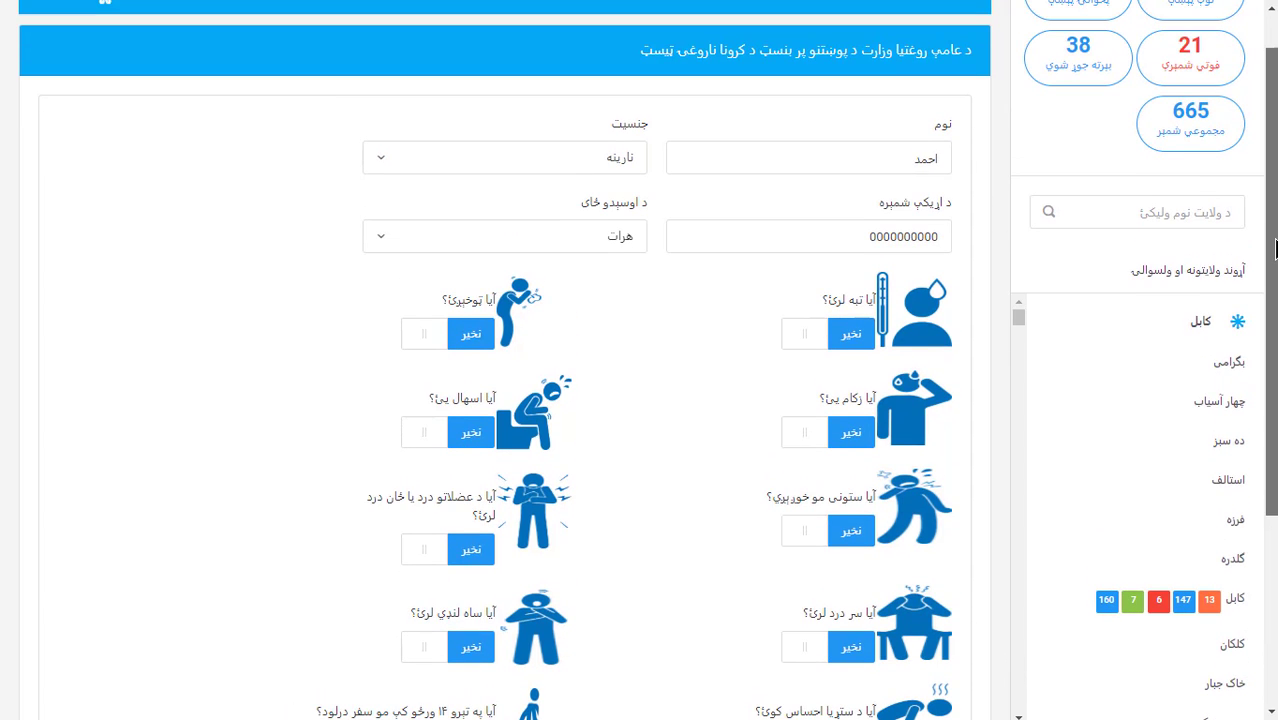
left_click_drag(890, 168, 931, 172)
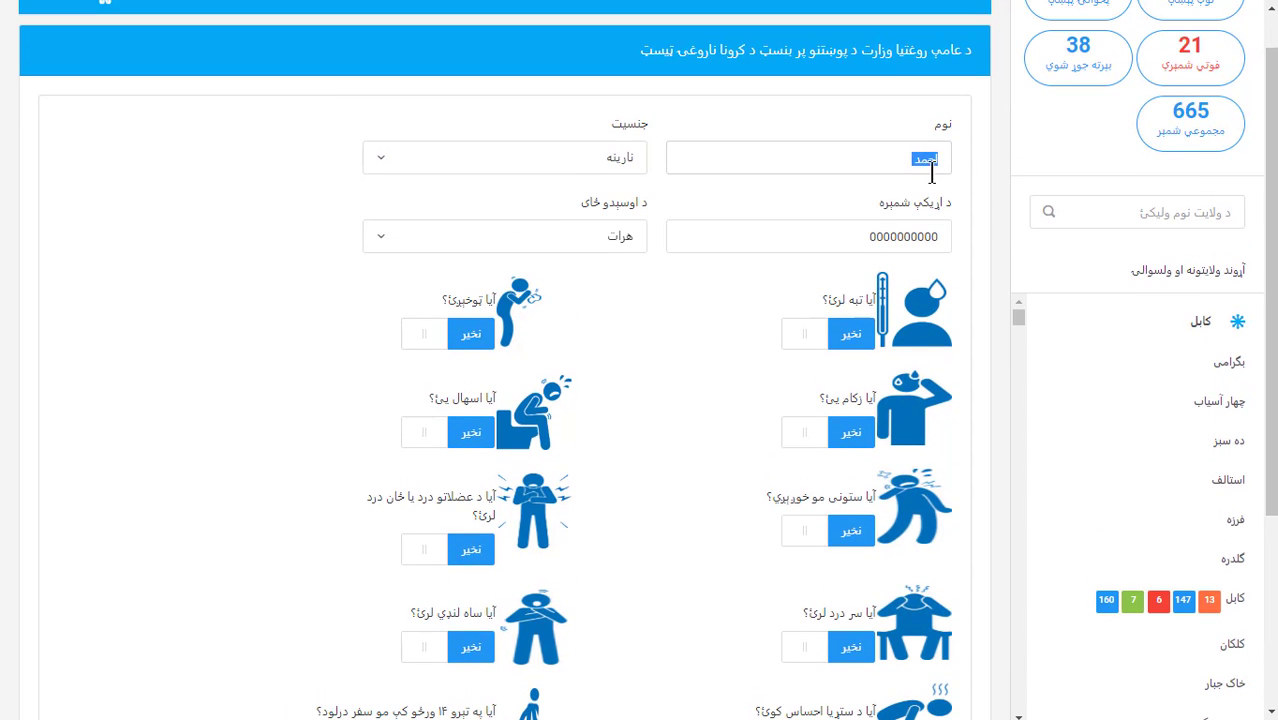
left_click_drag(807, 240, 900, 268)
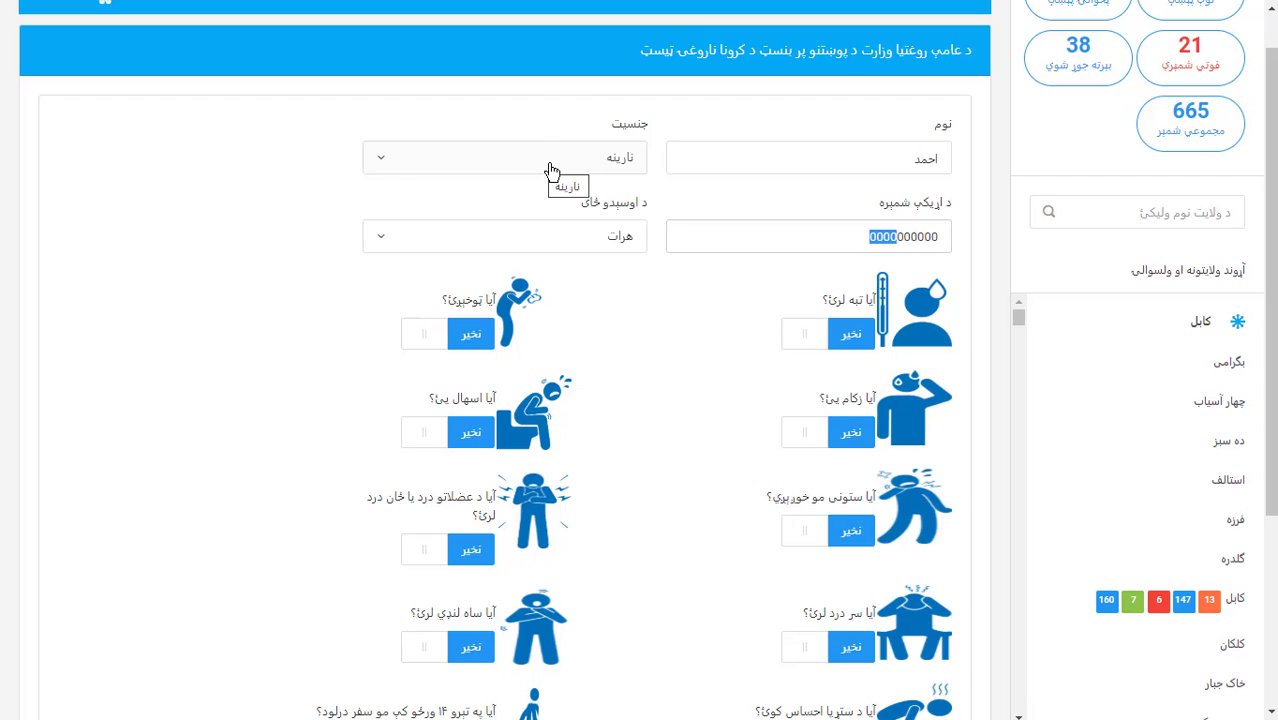
left_click(856, 236)
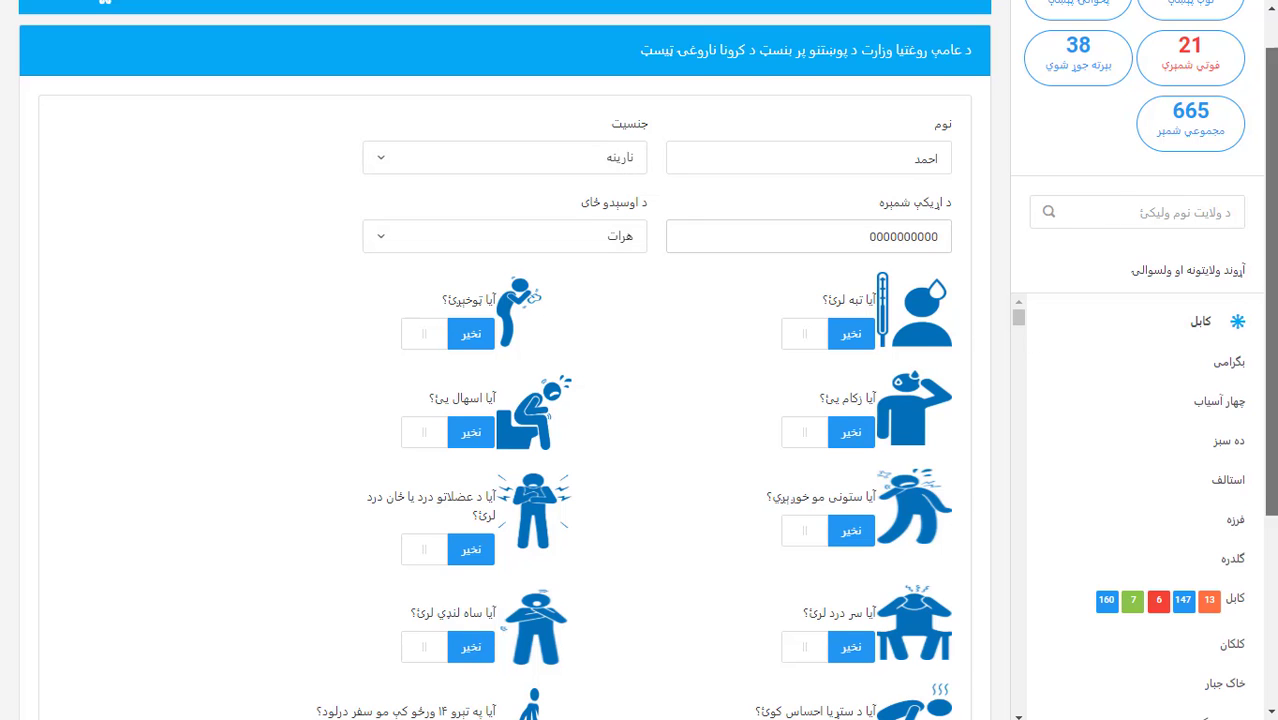
scroll(843, 303, "down", 1)
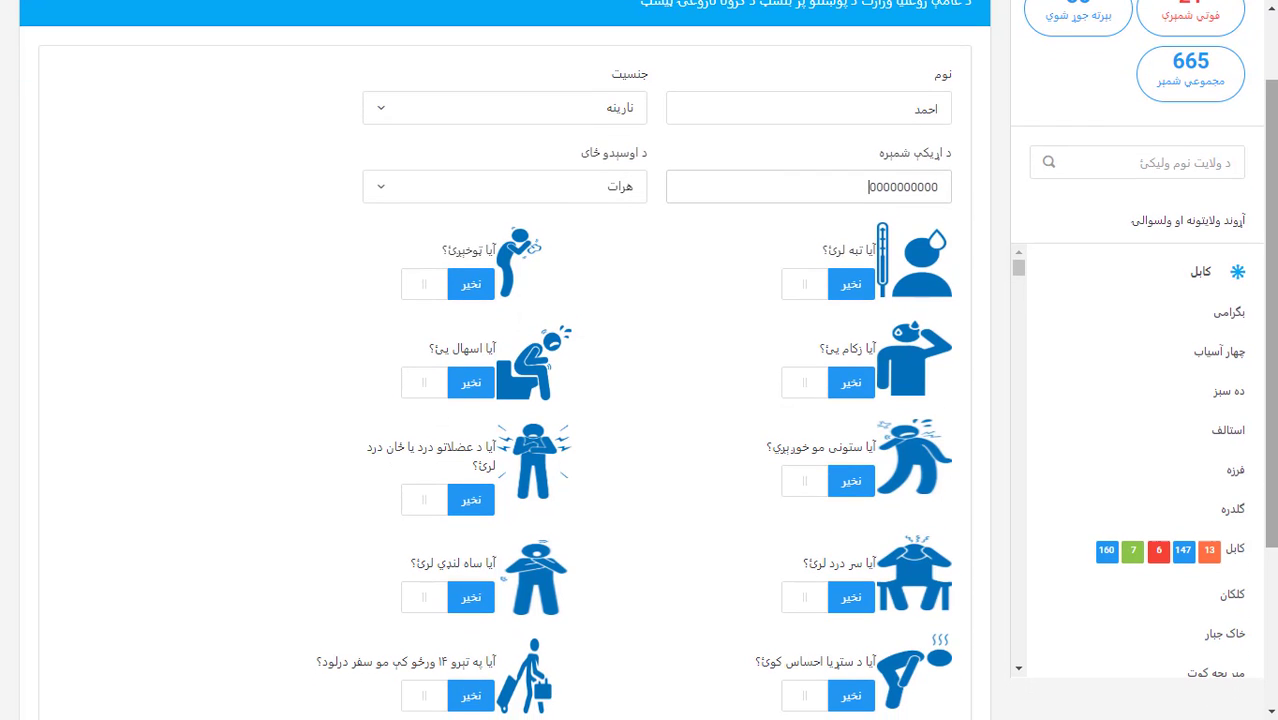
Answer هو (yes) to the fever and vomiting questions, check the پایله button, and return to the top
left_click(851, 287)
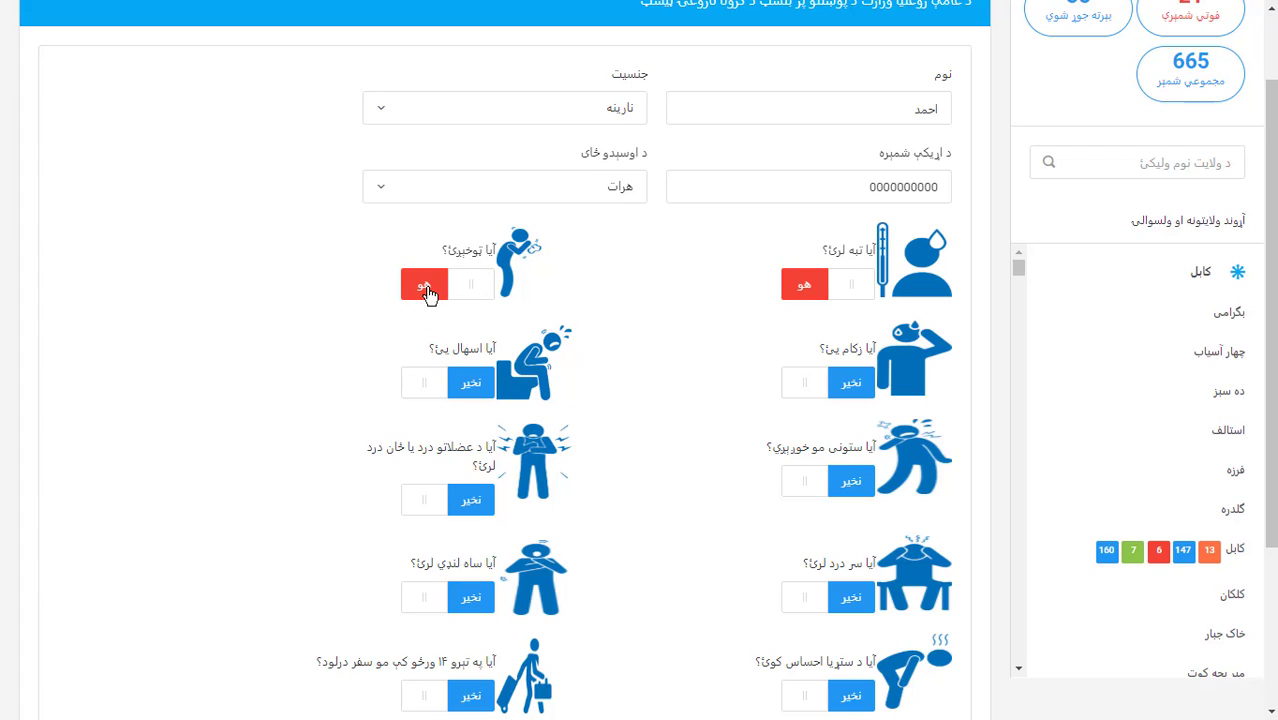
left_click(424, 292)
left_click(470, 290)
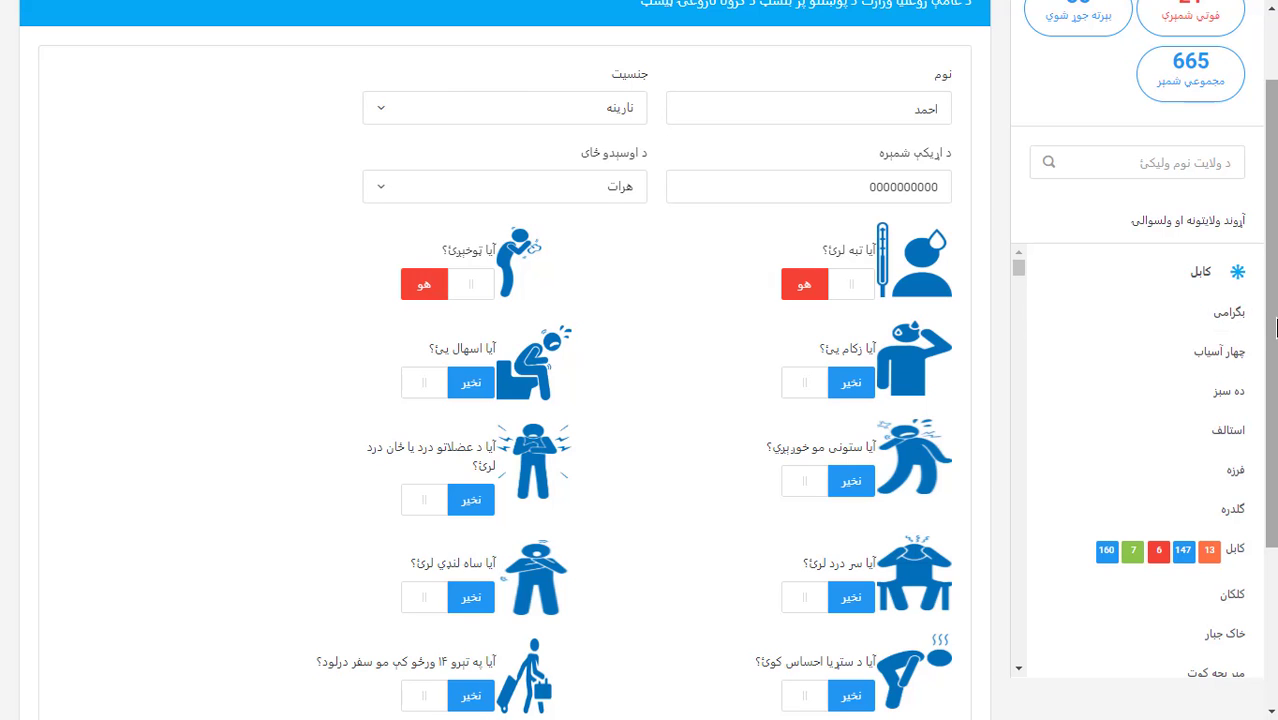
scroll(1276, 328, "down", 3)
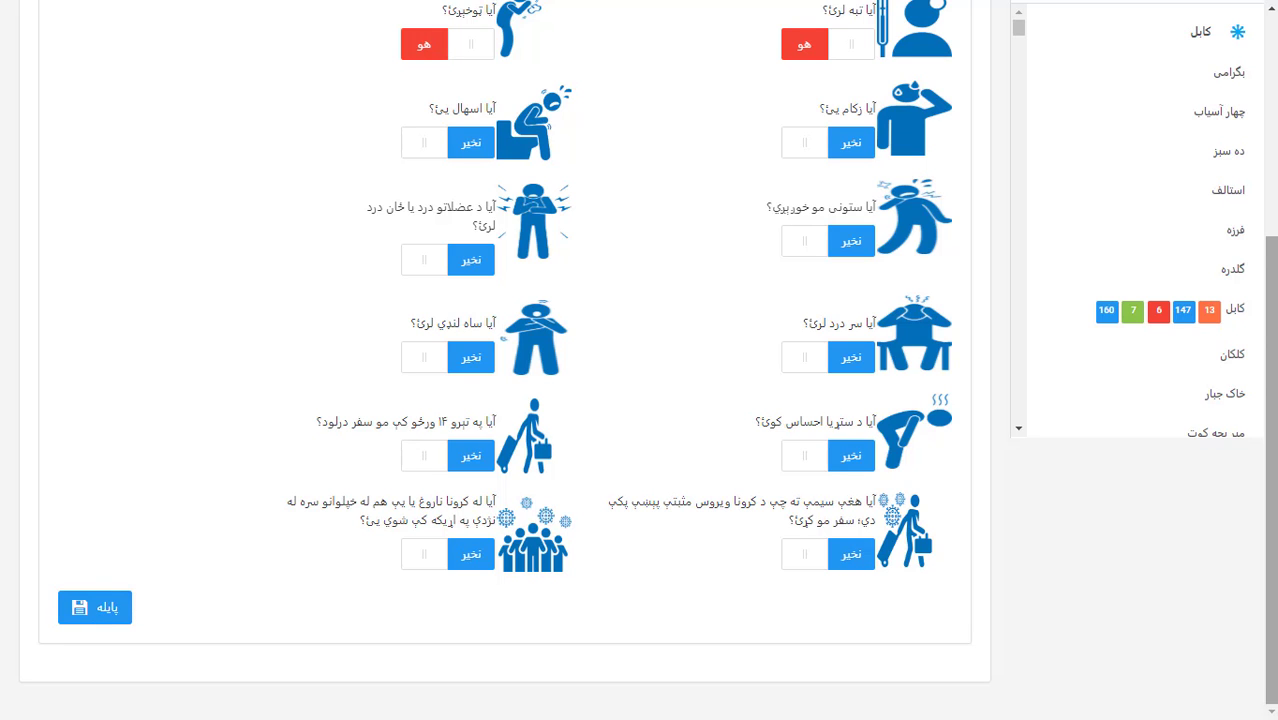
left_click_drag(1271, 368, 1255, 80)
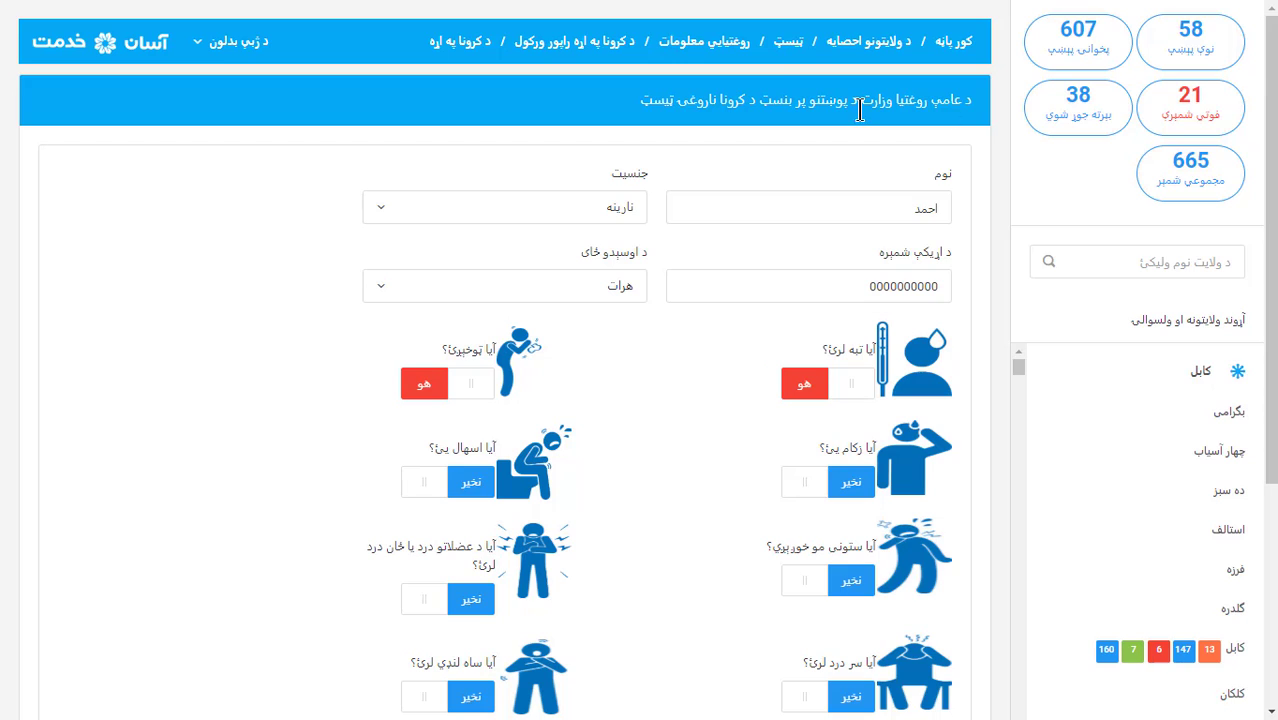
Open the provincial statistics page, highlight the 17:51:54 update time, and scroll through the province cards
left_click(874, 52)
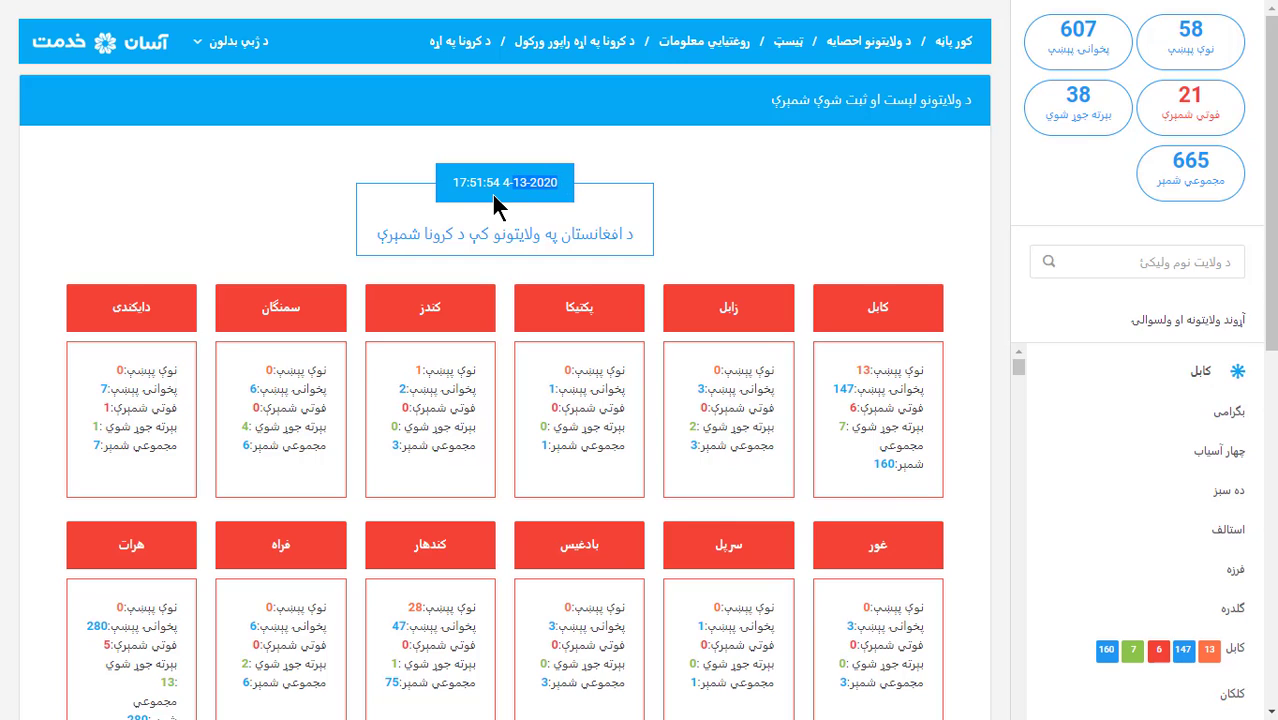
left_click_drag(452, 182, 504, 186)
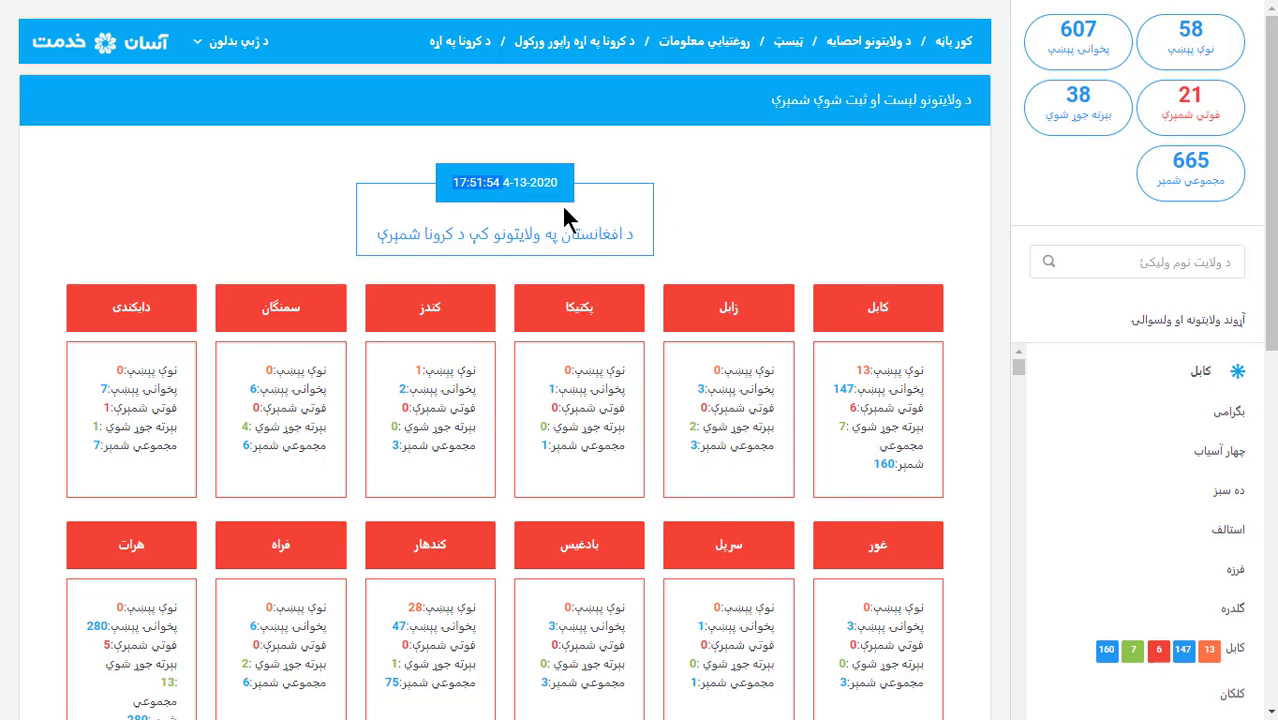
left_click(495, 190)
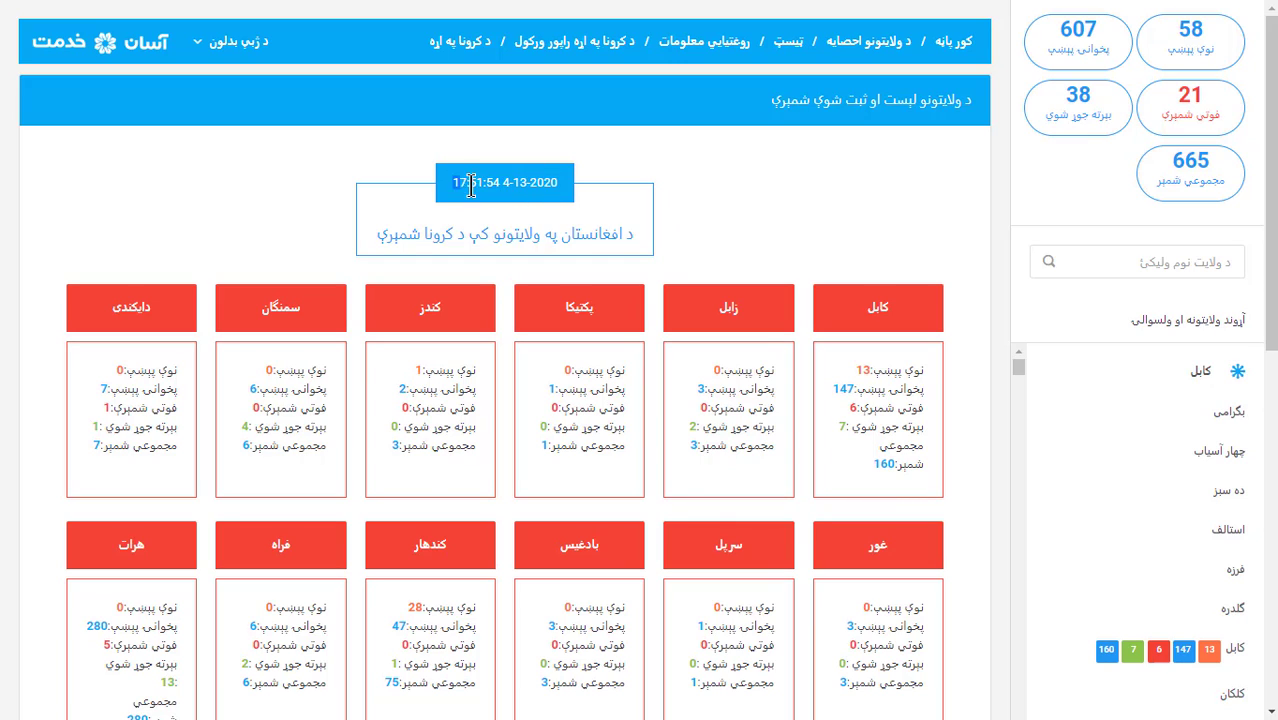
left_click_drag(452, 185, 486, 190)
left_click_drag(1266, 210, 1274, 542)
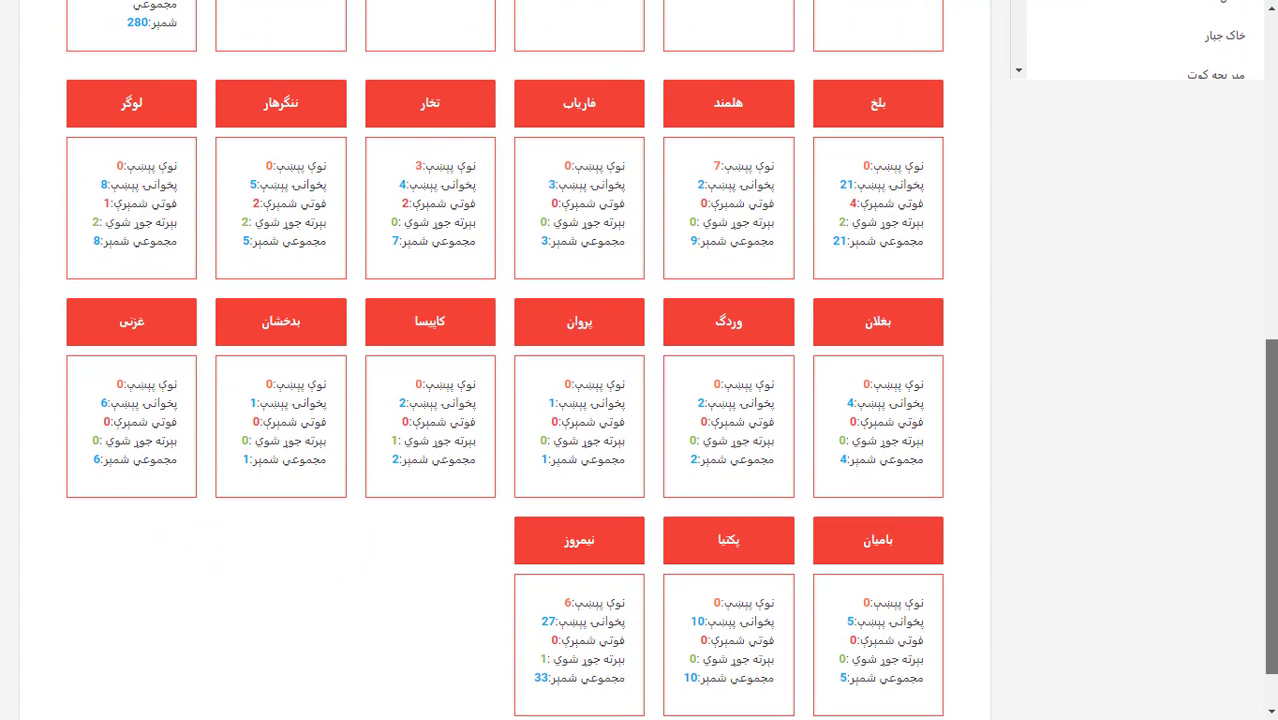
left_click_drag(1274, 542, 1270, 580)
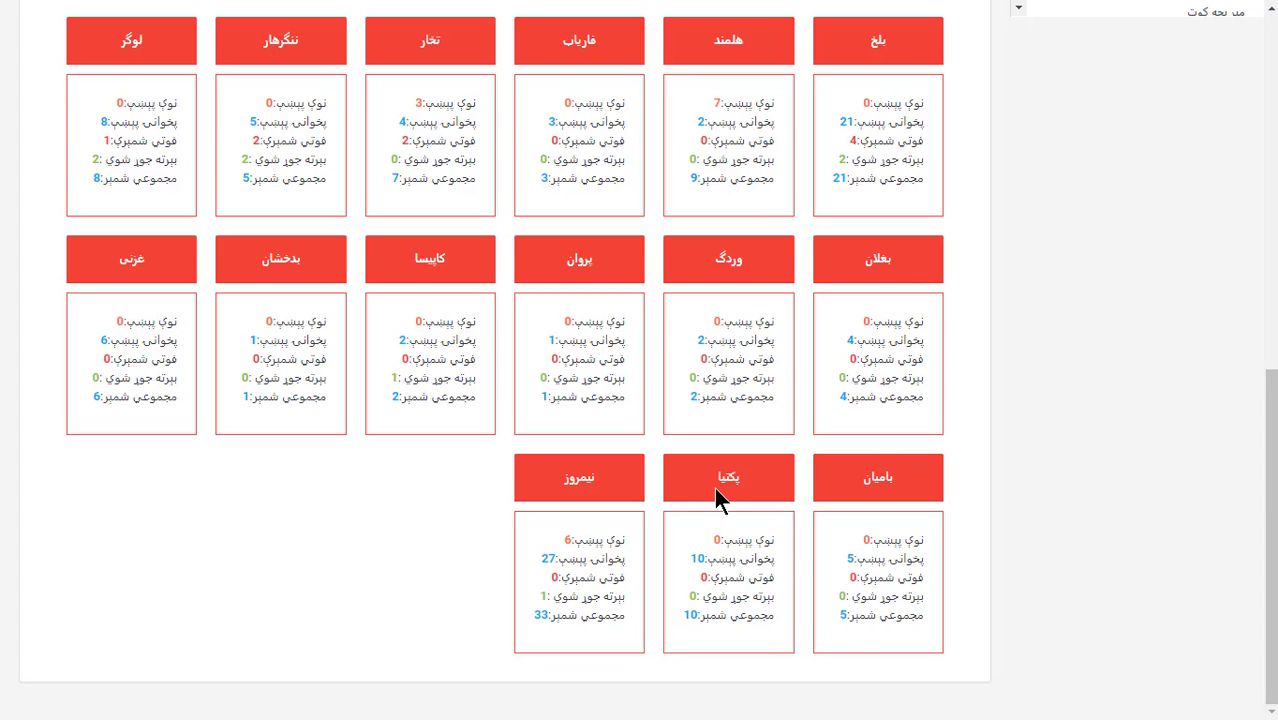
double_click(725, 475)
left_click(738, 540)
double_click(716, 541)
left_click(736, 560)
left_click_drag(692, 558, 784, 620)
left_click(719, 583)
left_click(708, 615)
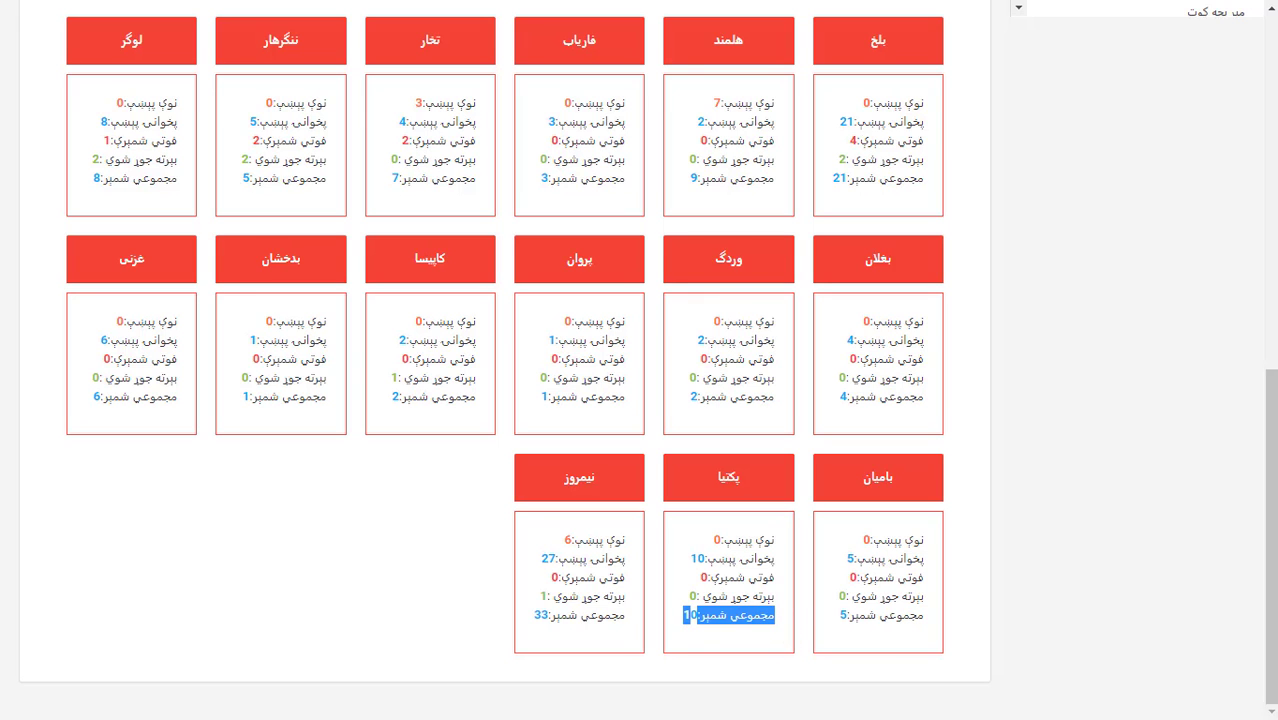
left_click_drag(1272, 482, 1246, 118)
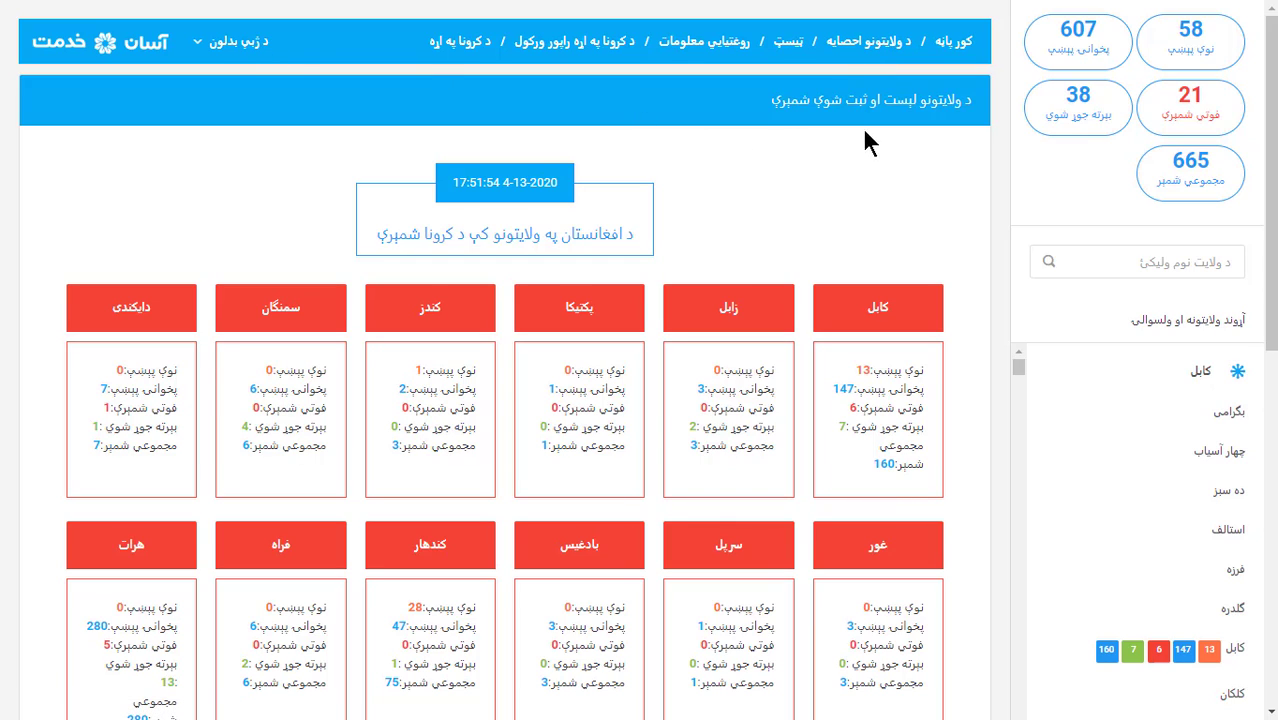
Return to the home page and pan the Afghanistan map down and left
left_click(958, 45)
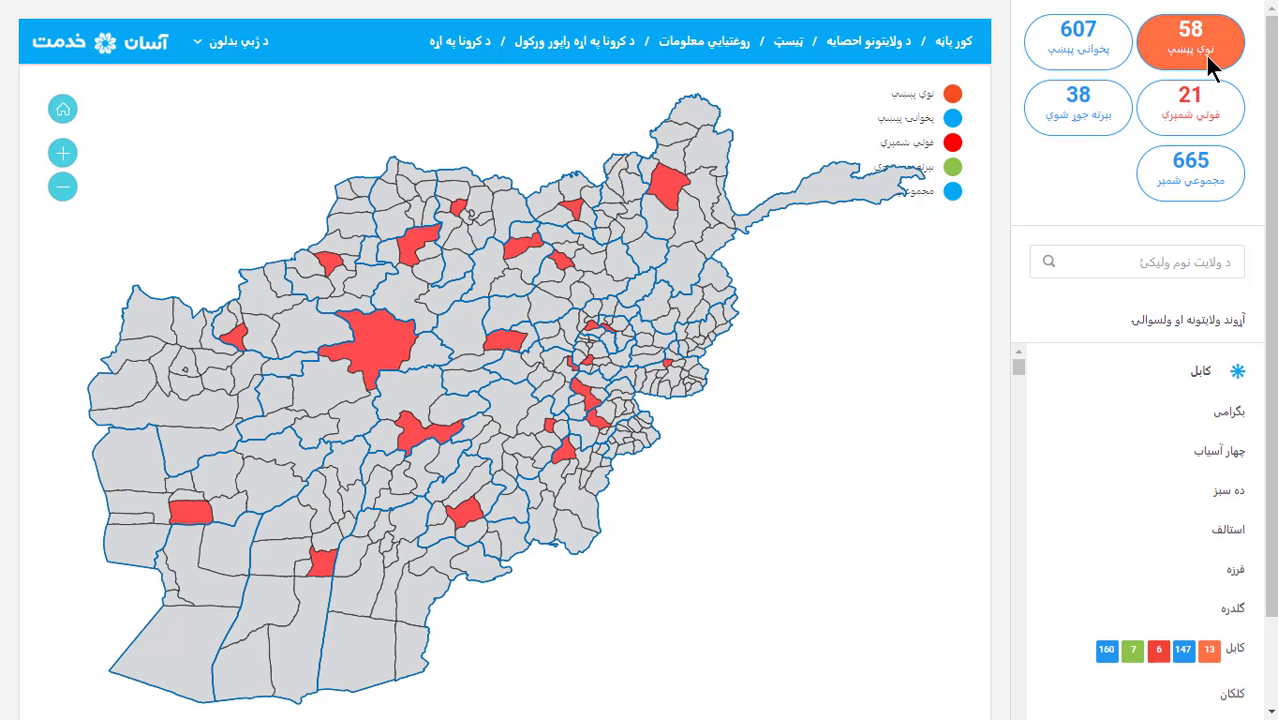
mouse_move(722, 206)
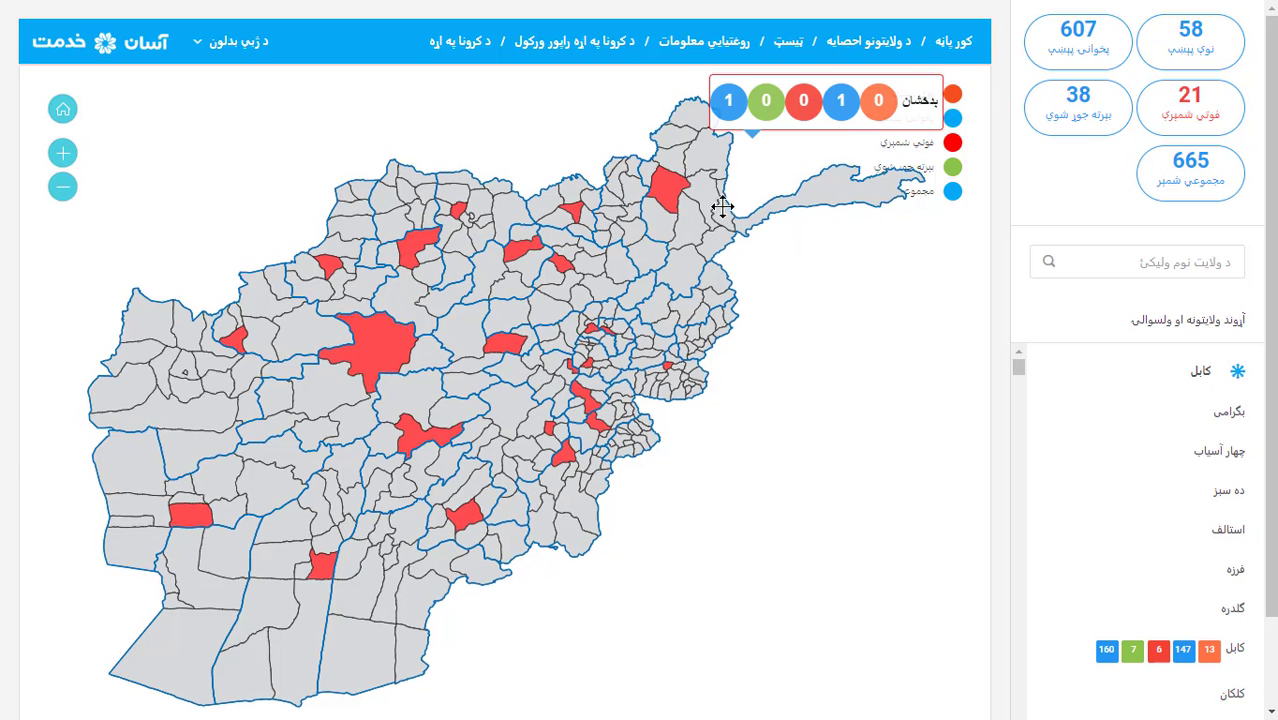
left_click_drag(722, 206, 695, 228)
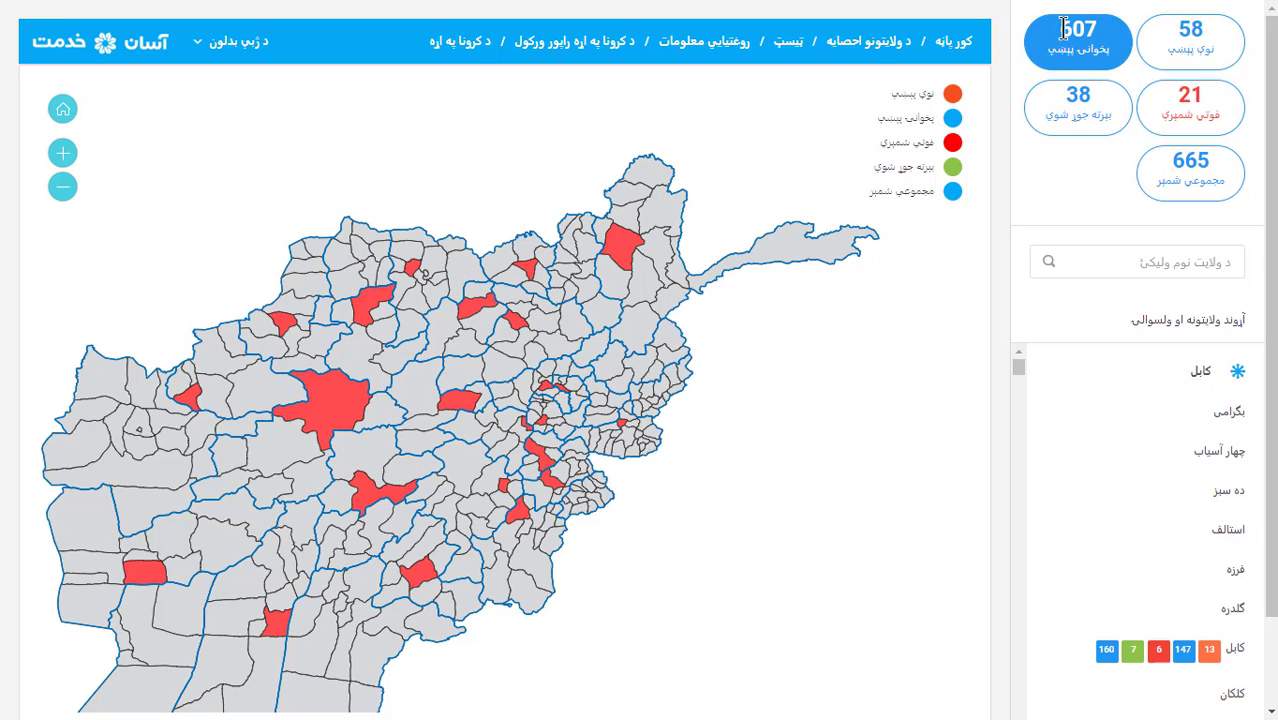
Highlight the national figures in turn: 607 previous, 58 new, 38 recovered and 21 deaths
left_click_drag(1058, 30, 1100, 33)
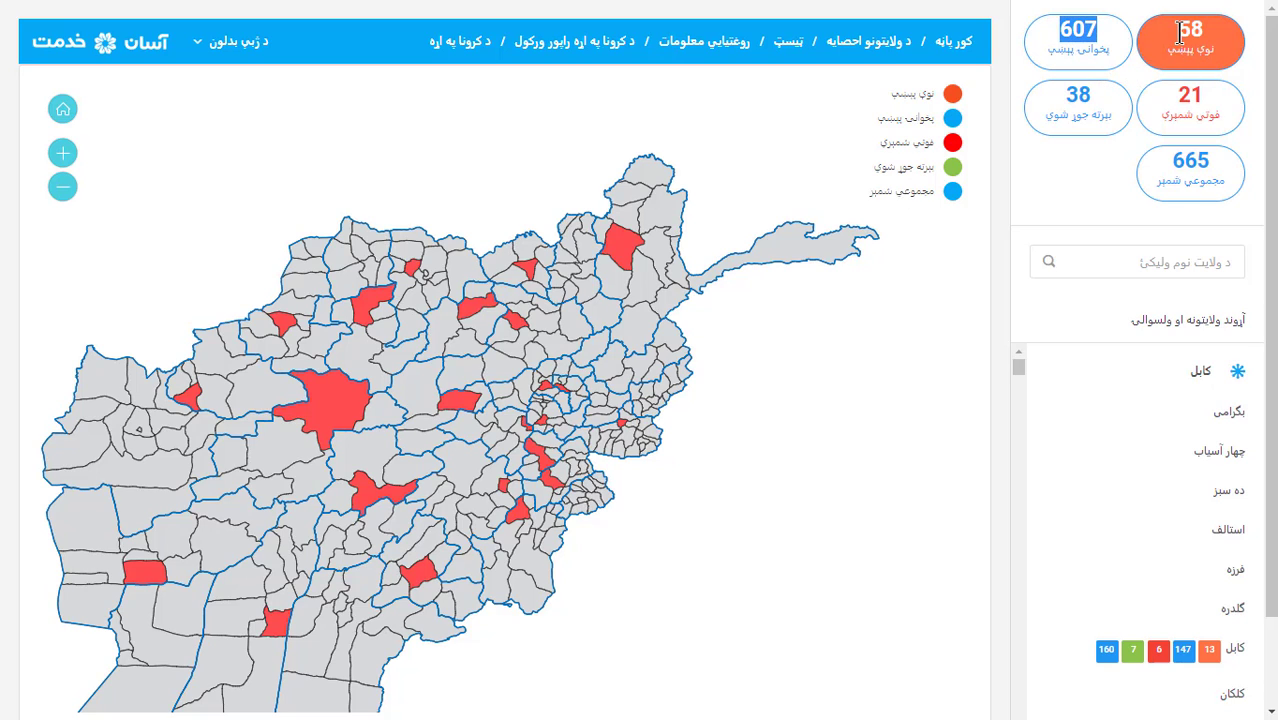
left_click_drag(1180, 30, 1210, 36)
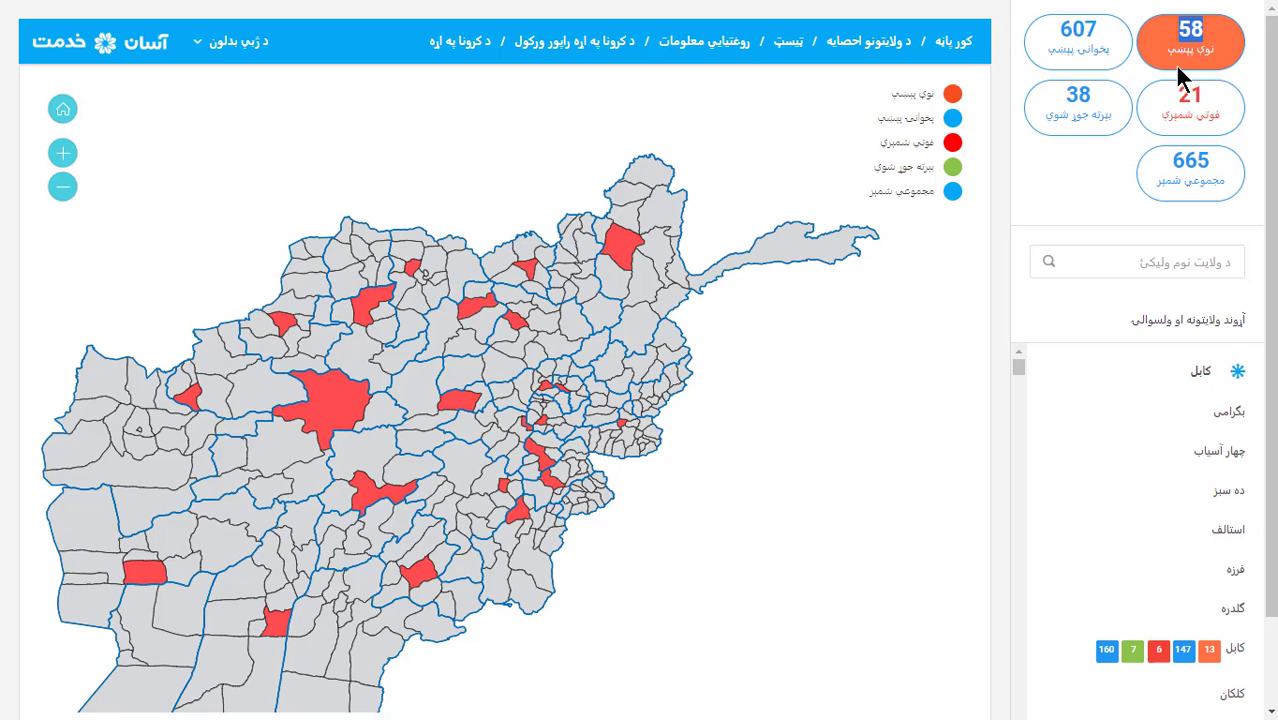
double_click(1082, 95)
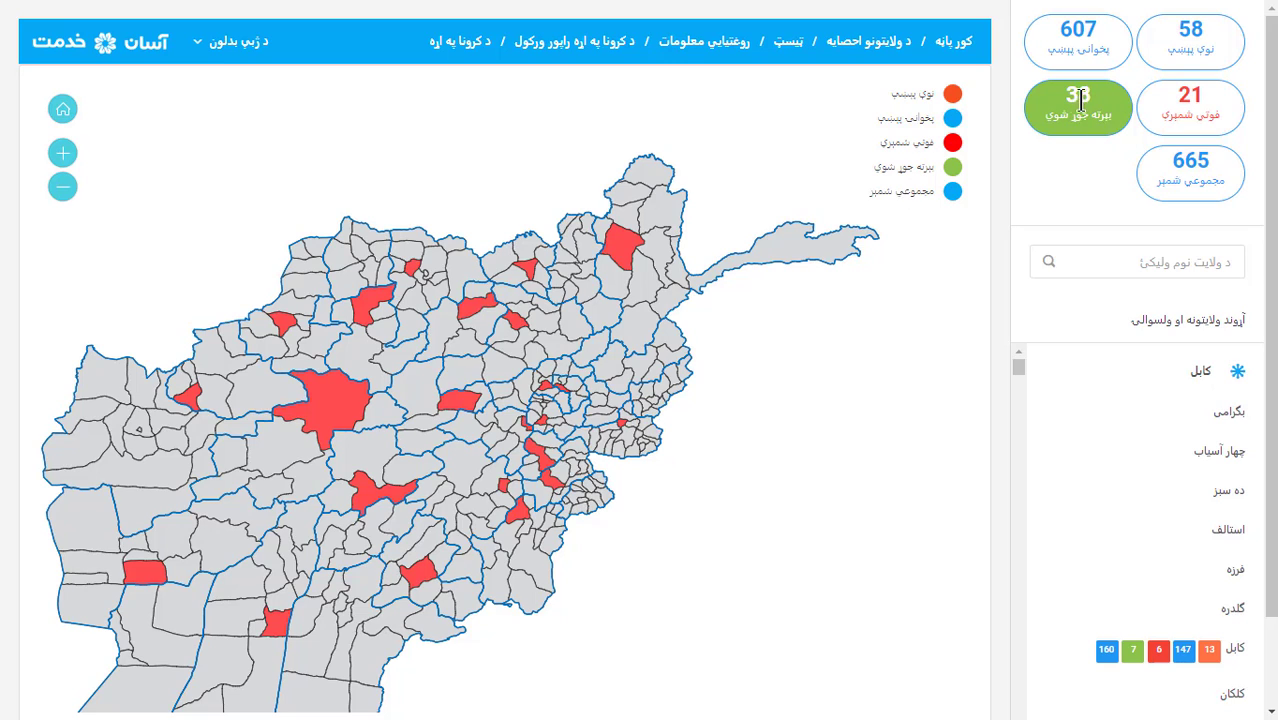
left_click(1106, 150)
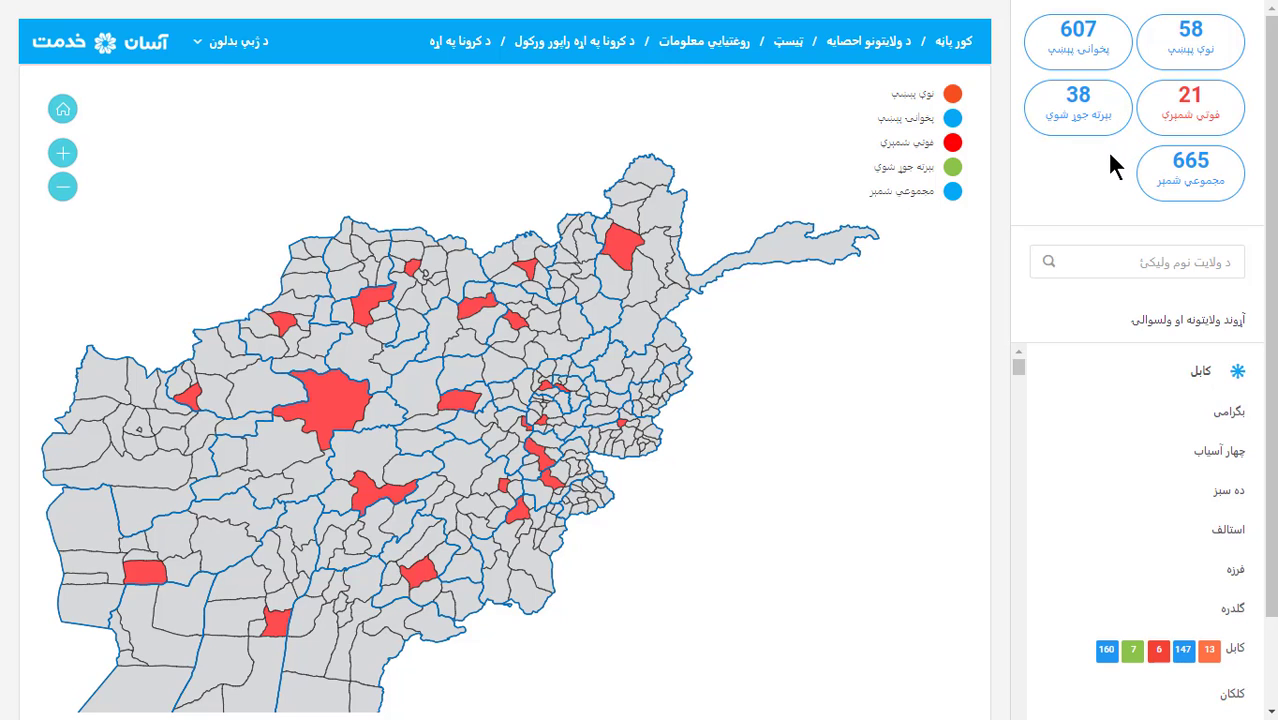
double_click(1197, 97)
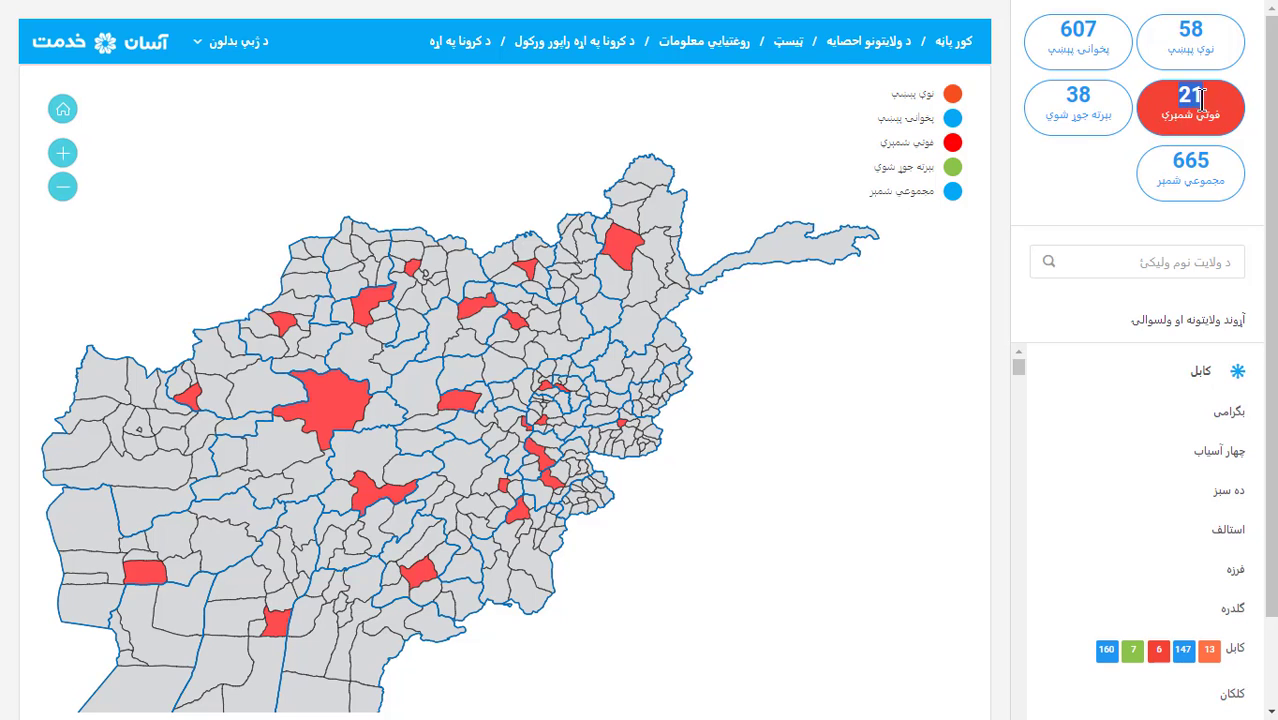